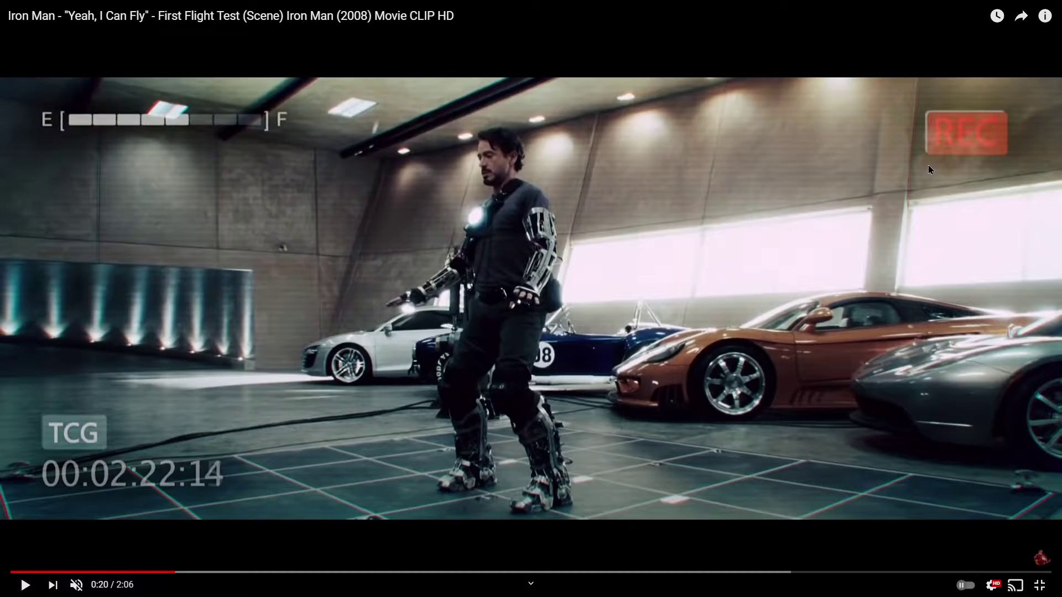
# Resume the Iron Man 'Yeah, I Can Fly' flight test reference clip from 0:20.
pyautogui.click(926, 167)
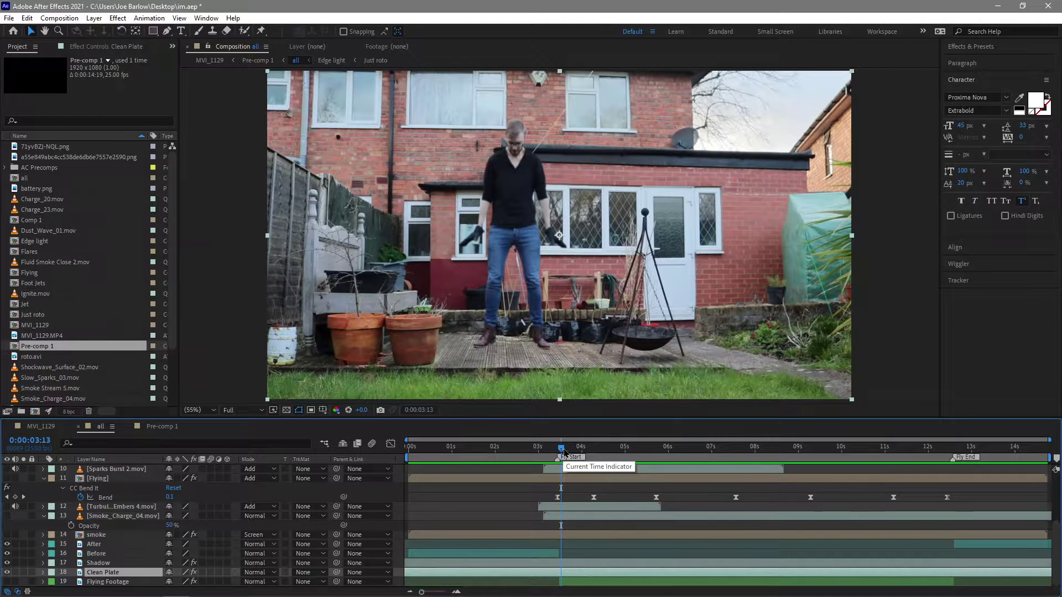
# Scrub forward through the rise, then back to 3:20, to check the man's CC Bend It pose change.
pyautogui.moveTo(564, 452); pyautogui.dragTo(949, 470)
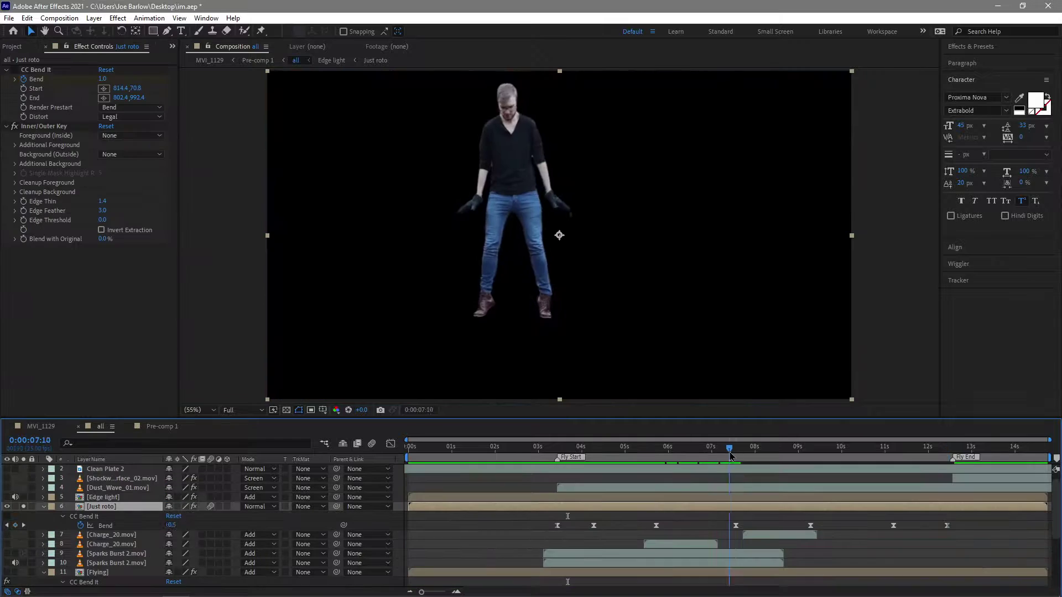
pyautogui.moveTo(741, 448); pyautogui.dragTo(684, 468)
# Turn the Clean Plate backyard back on behind the man and play the rise to about 7 seconds.
pyautogui.scroll(-3, 86, 544)
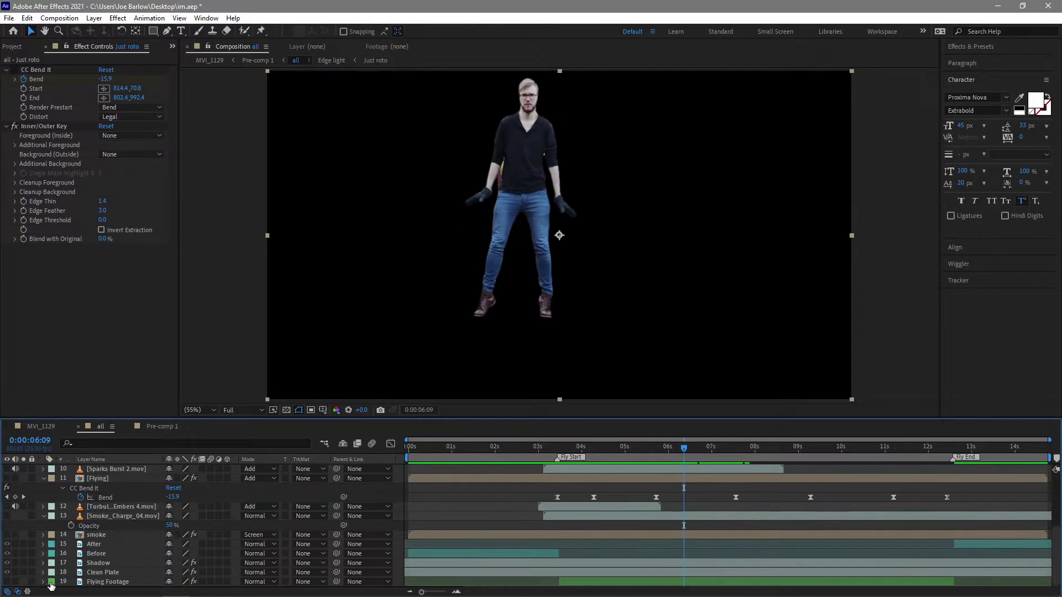
pyautogui.click(97, 563)
pyautogui.click(101, 573)
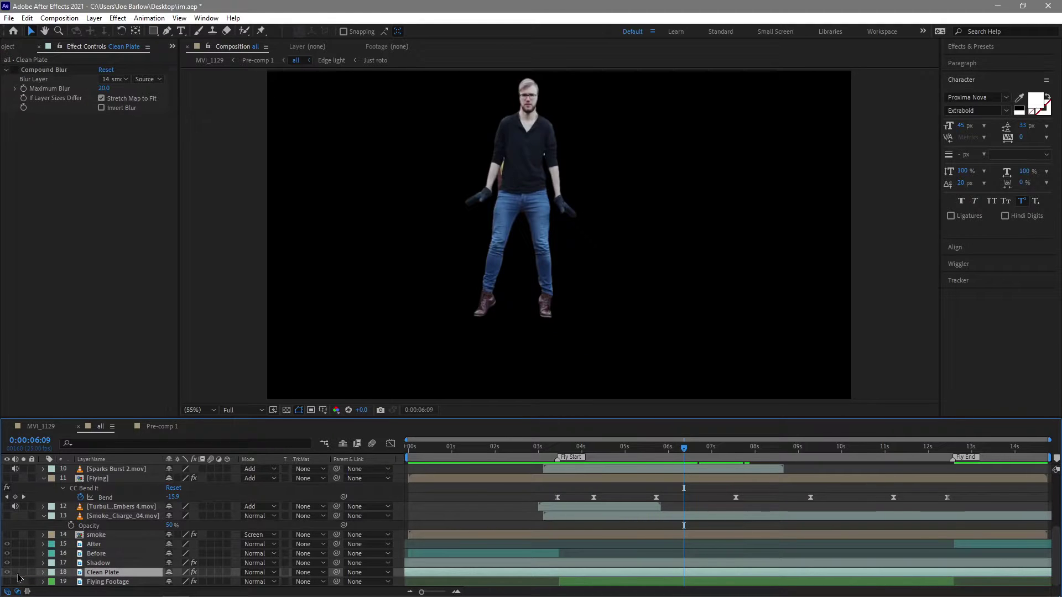
pyautogui.click(23, 573)
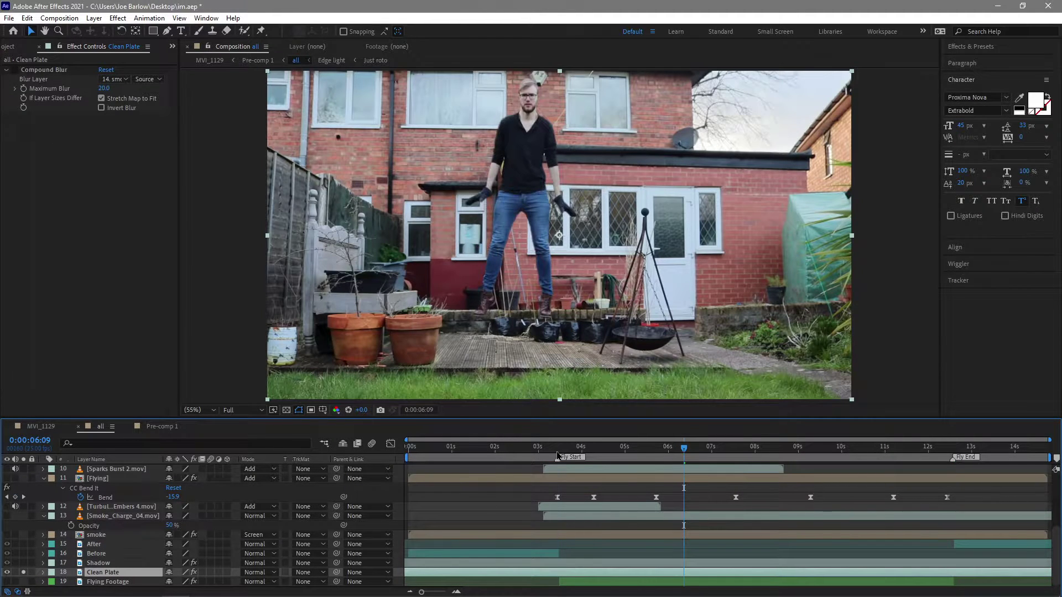
pyautogui.moveTo(558, 455); pyautogui.dragTo(630, 467)
# Inspect the Just roto layer's effect settings at about 6 seconds.
pyautogui.scroll(3, 561, 517)
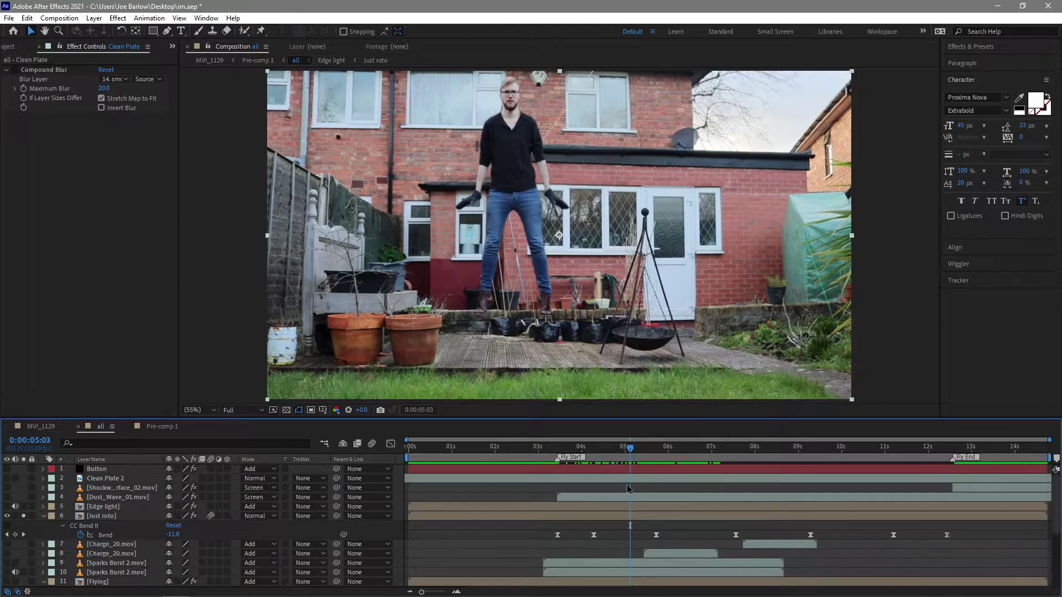
pyautogui.click(562, 519)
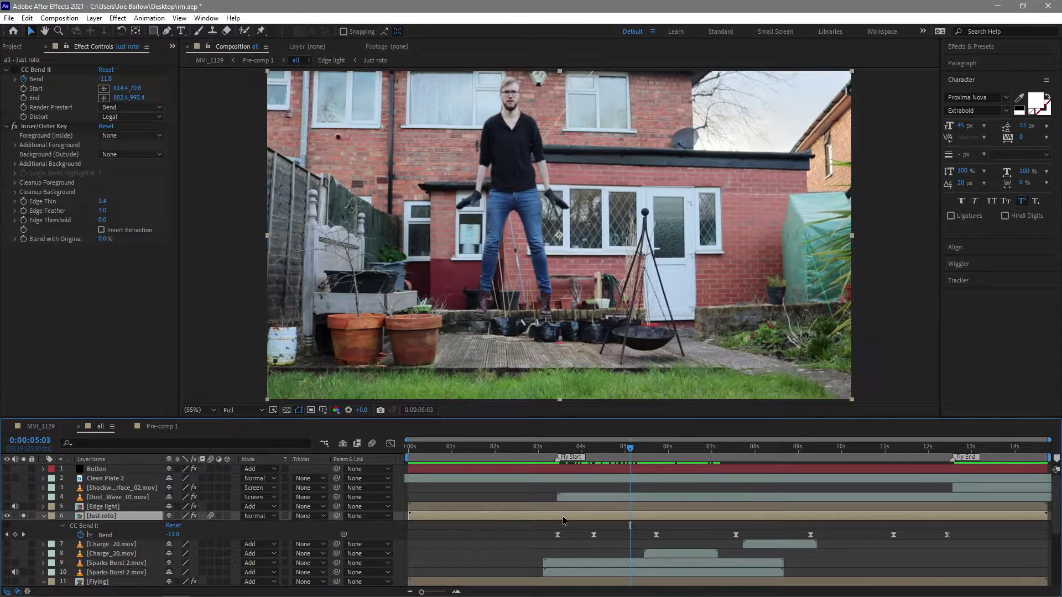
pyautogui.click(17, 75)
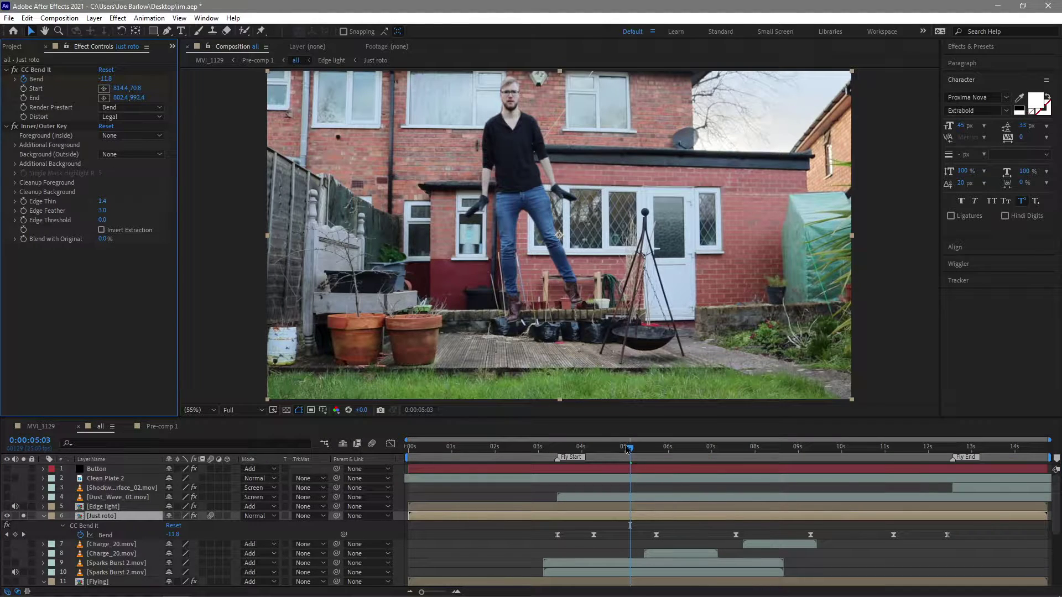
pyautogui.moveTo(630, 448); pyautogui.dragTo(551, 464)
# Set the work area from about 3 seconds to 9:02 and preview it.
pyautogui.press('b')
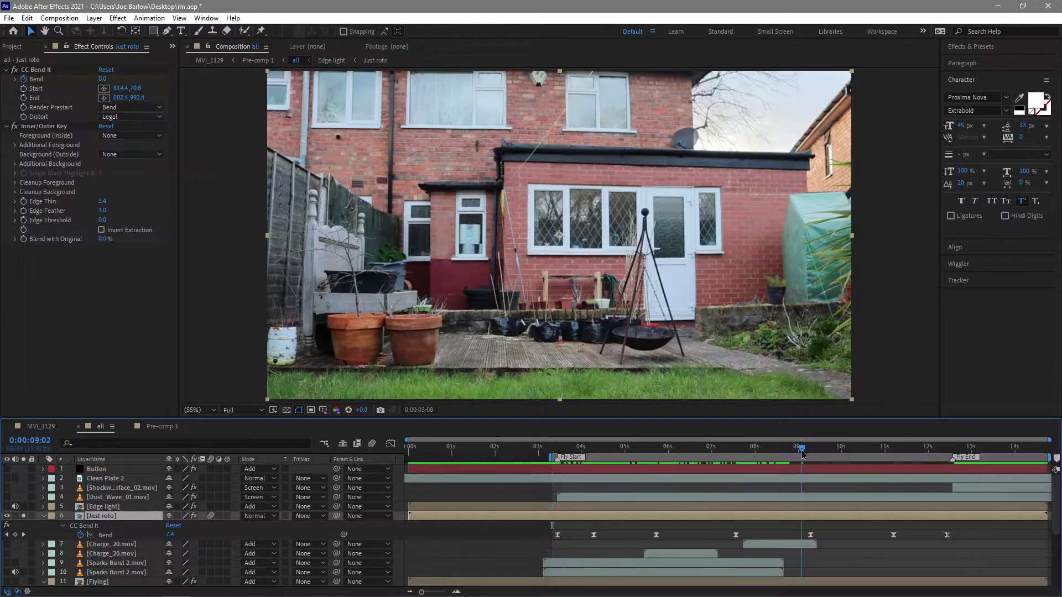
pyautogui.click(804, 455)
pyautogui.press('n')
pyautogui.press('space')
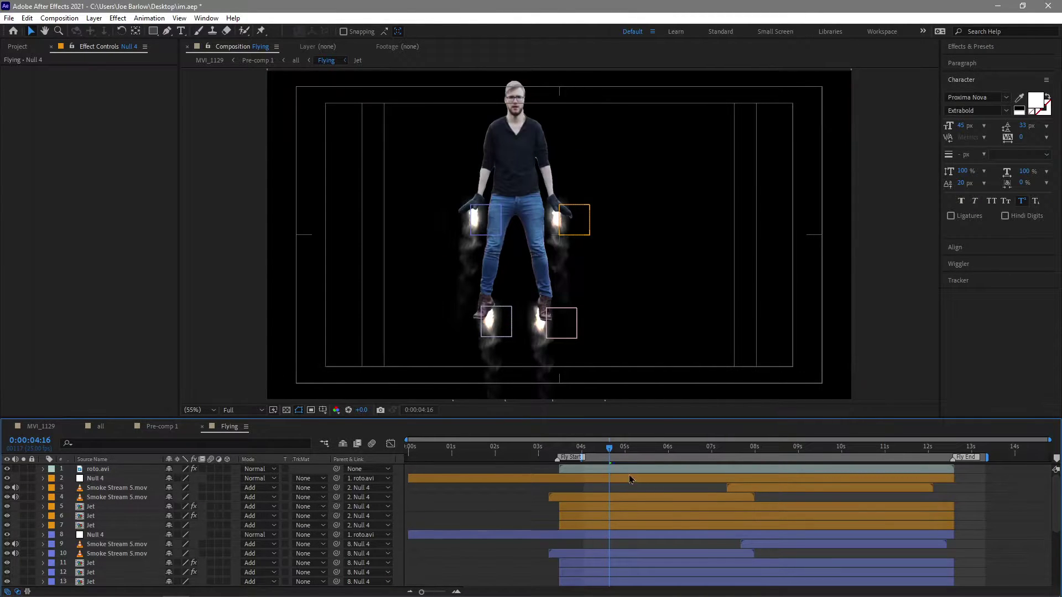
# Duplicate the twelve jet, smoke and null layers in Flying and check the smoke at 5:22.
pyautogui.moveTo(614, 453); pyautogui.dragTo(746, 452)
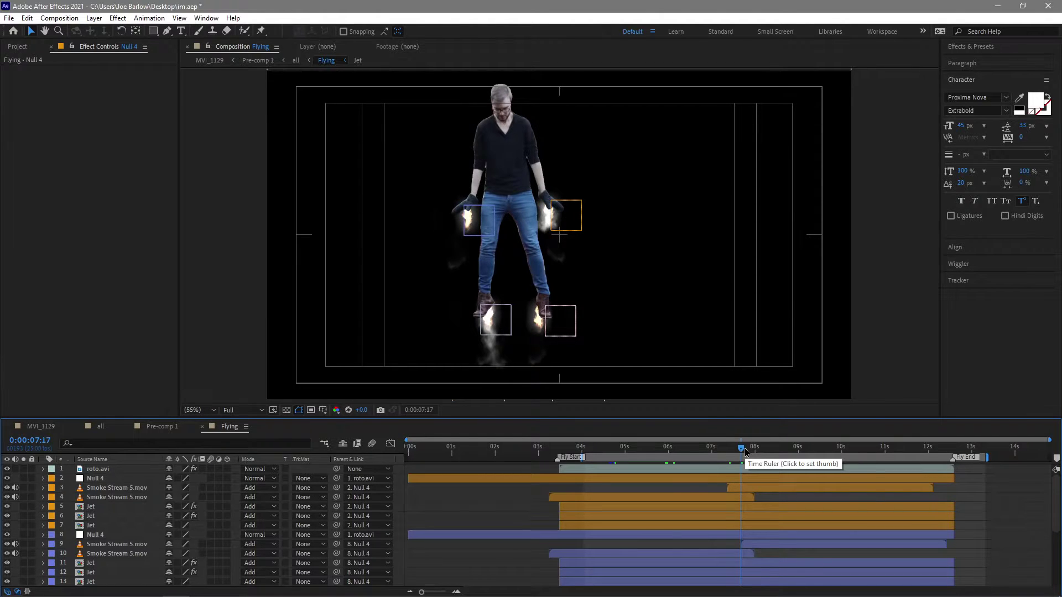
pyautogui.moveTo(747, 452); pyautogui.dragTo(685, 454)
pyautogui.hotkey('ctrl', 'd')
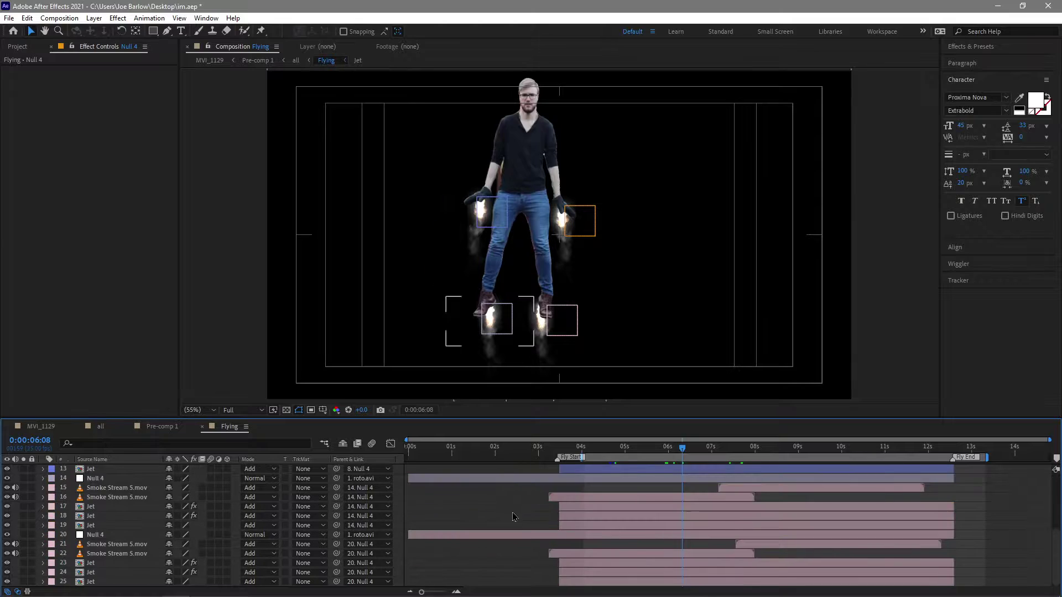
pyautogui.click(647, 453)
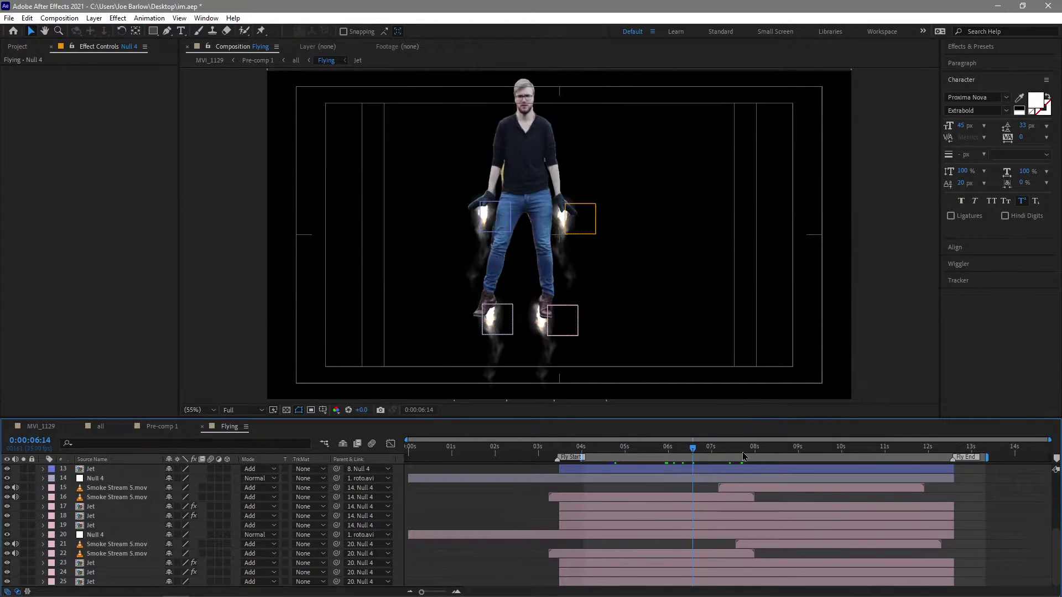
pyautogui.moveTo(646, 452); pyautogui.dragTo(672, 452)
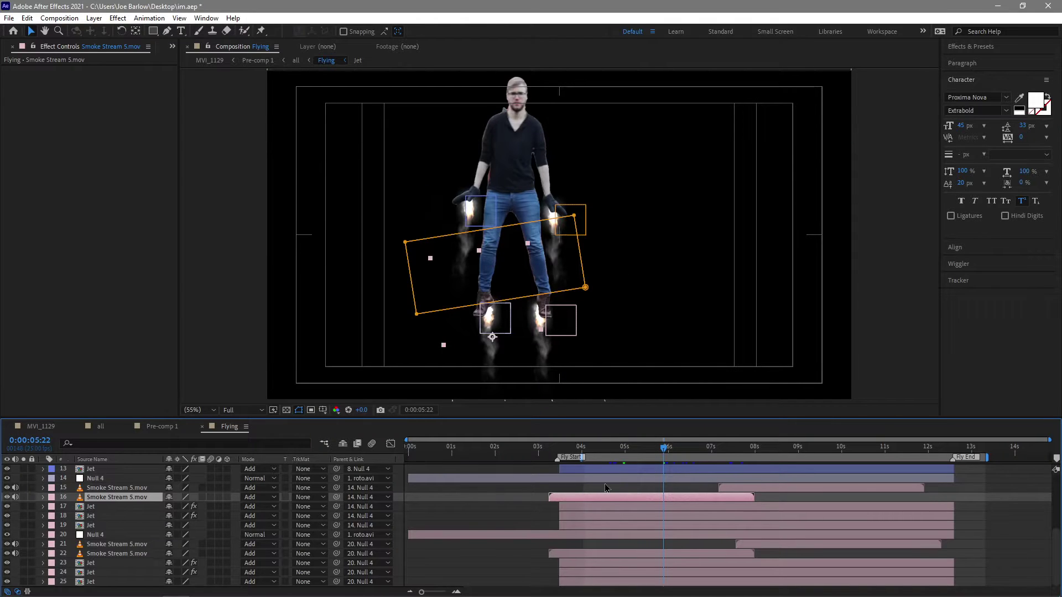
# Check Pre-comp 1 and the Flying precomp's jets at 5:24, then return to the all comp.
pyautogui.click(161, 428)
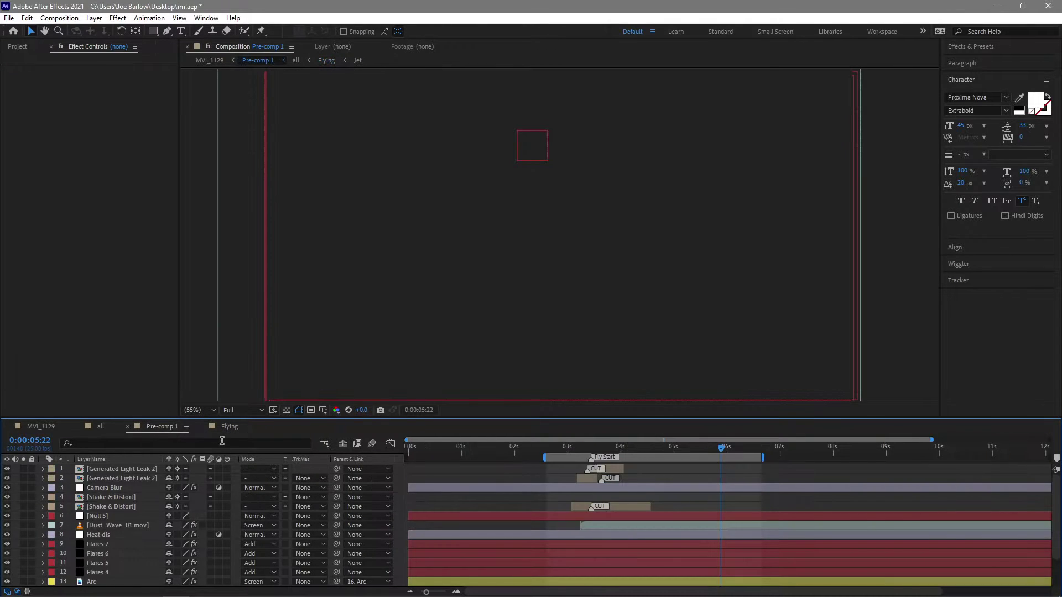
pyautogui.click(87, 509)
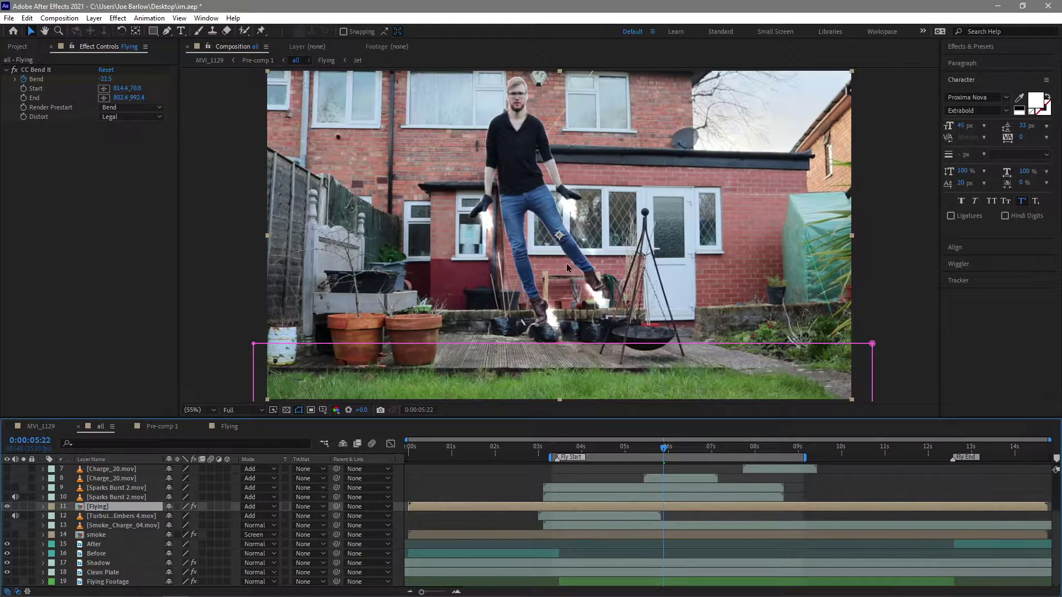
pyautogui.doubleClick(94, 508)
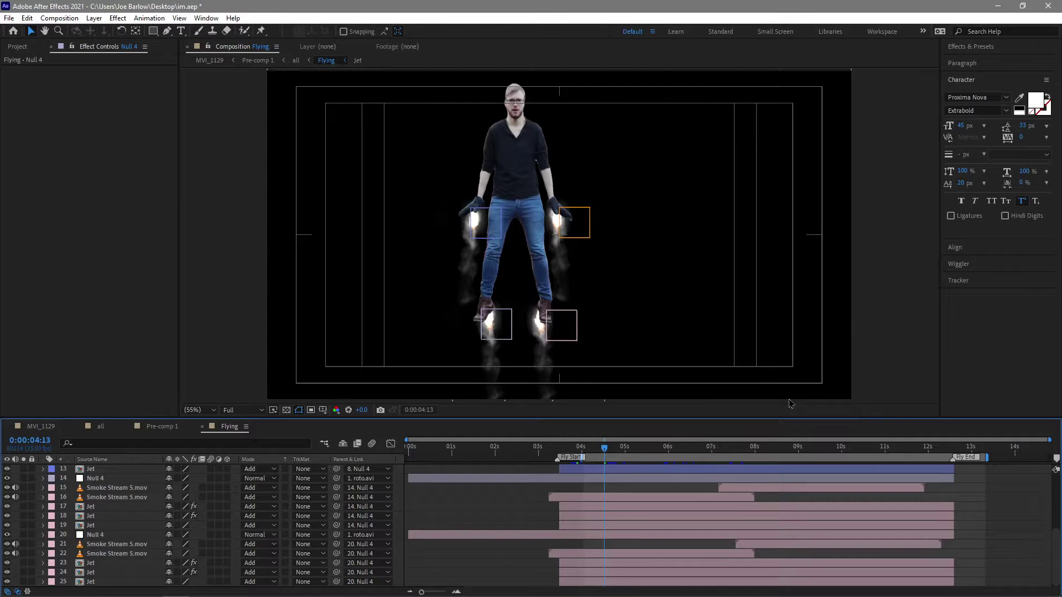
pyautogui.press('space')
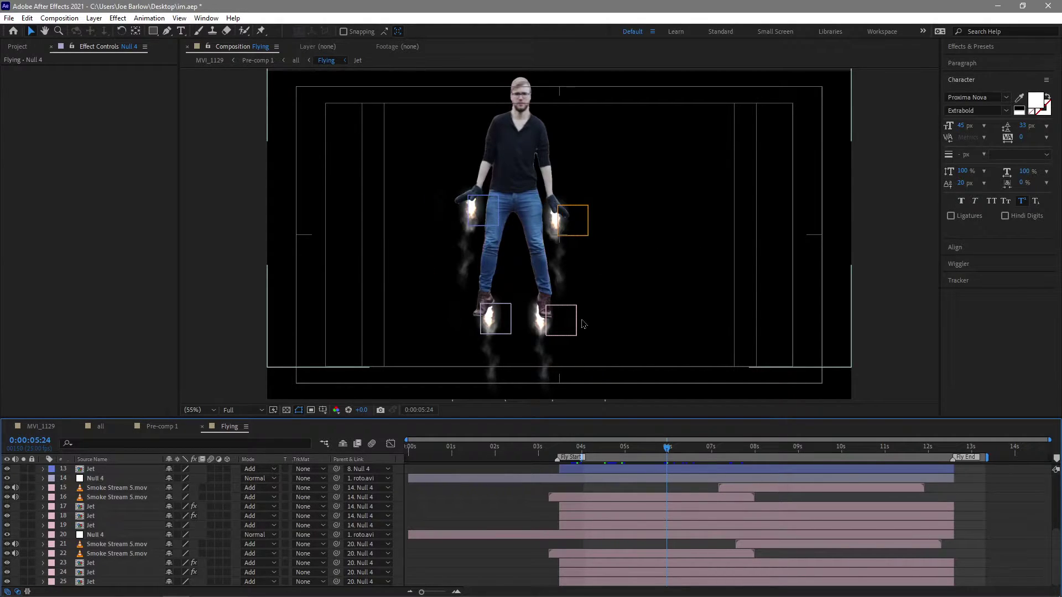
pyautogui.click(101, 430)
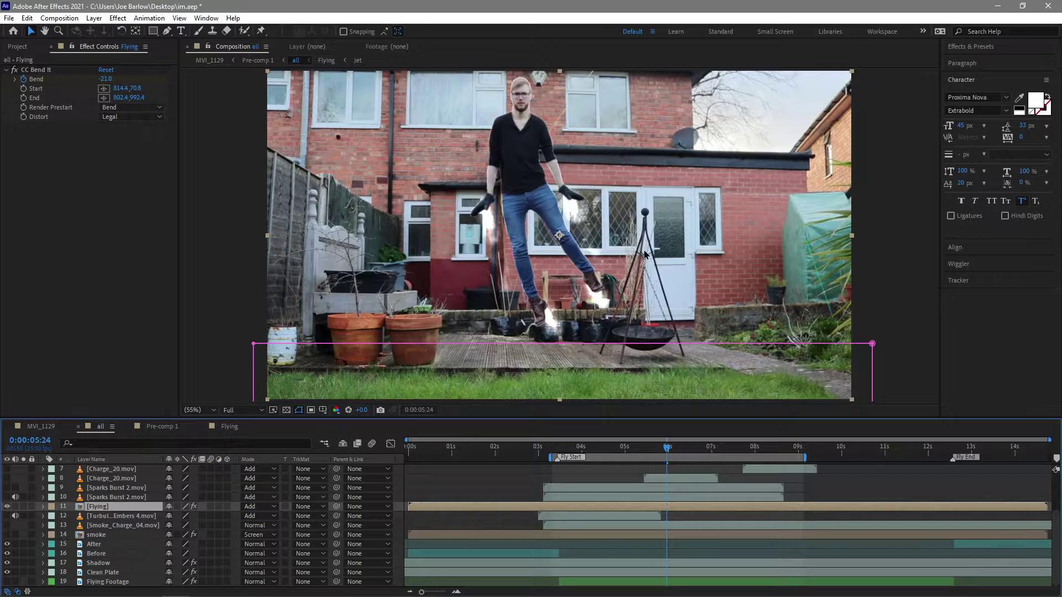
# Pull the work area end back to about 5:12, preview it, and select the smoke layer.
pyautogui.moveTo(805, 458); pyautogui.dragTo(646, 458)
pyautogui.press('space')
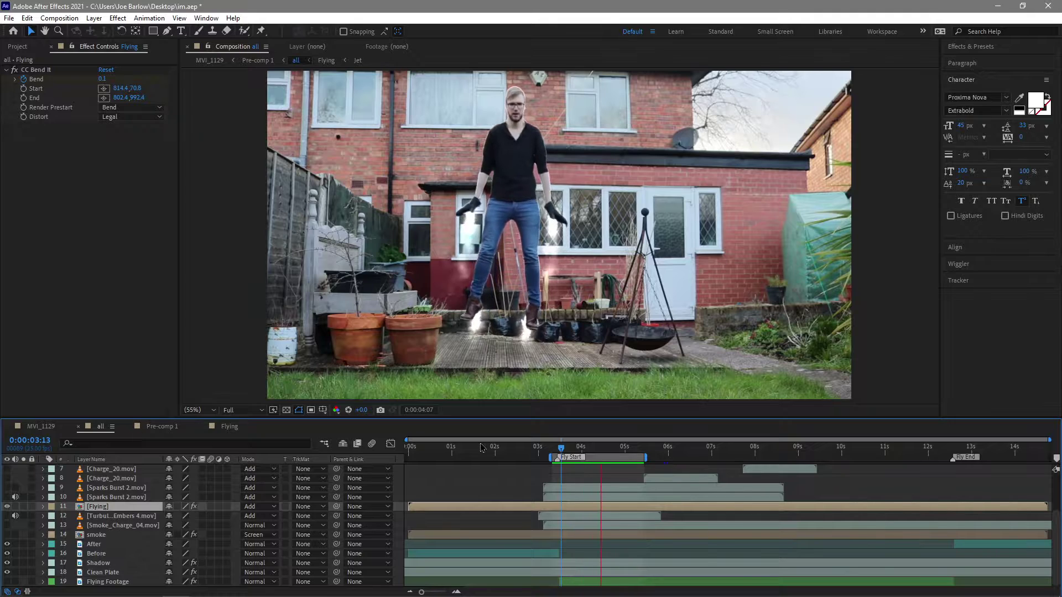
pyautogui.click(88, 536)
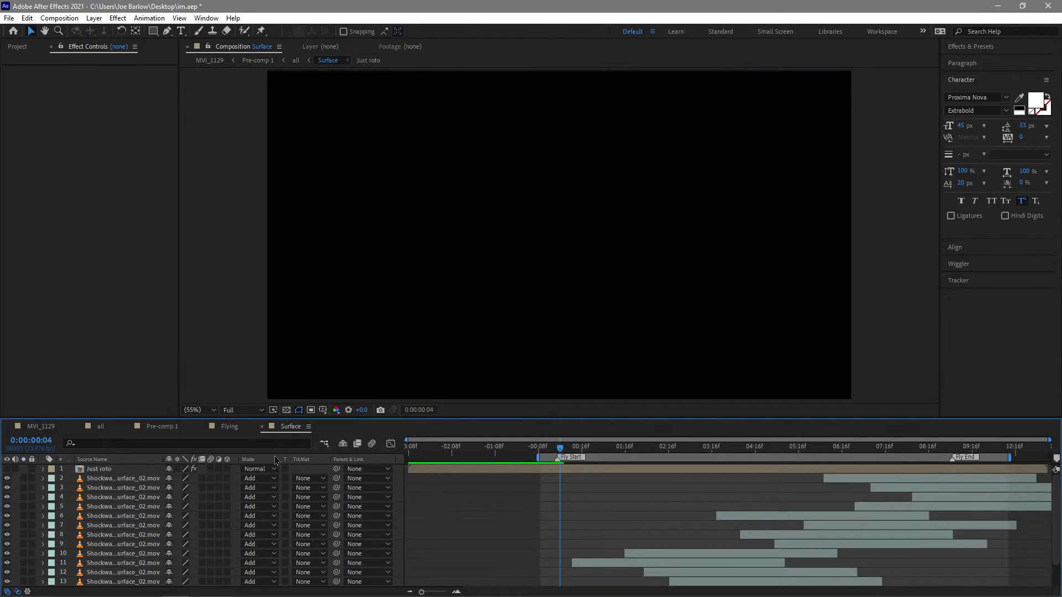
# At 1:07 in Surface, toggle the Just roto man over the dust ring, leave him visible, and preview.
pyautogui.moveTo(575, 455)
pyautogui.mouseDown()
pyautogui.moveTo(636, 455)
pyautogui.moveTo(569, 453)
pyautogui.mouseUp()
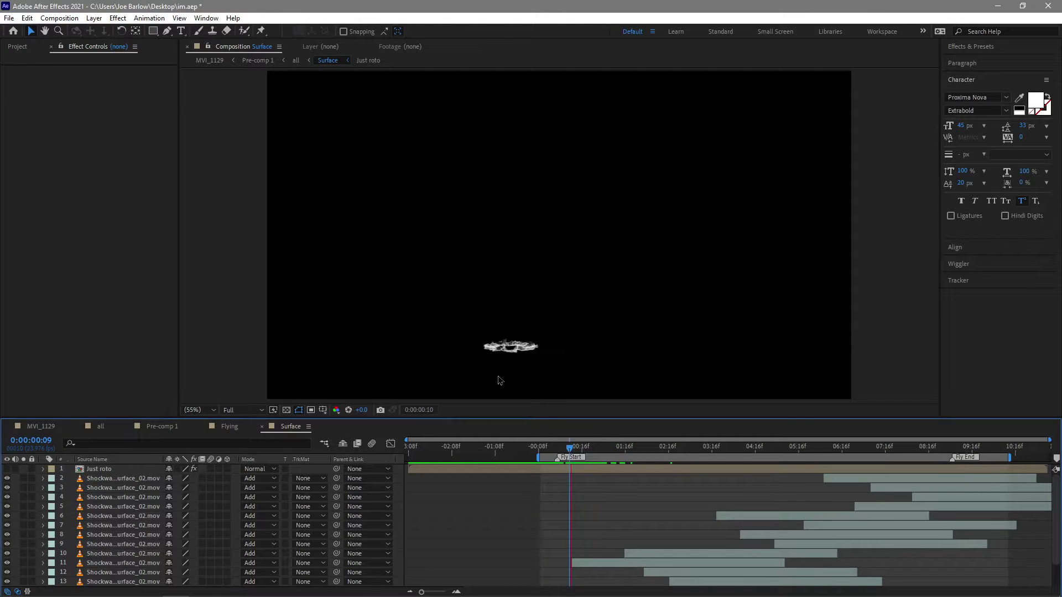
pyautogui.click(608, 447)
pyautogui.click(6, 470)
pyautogui.click(99, 469)
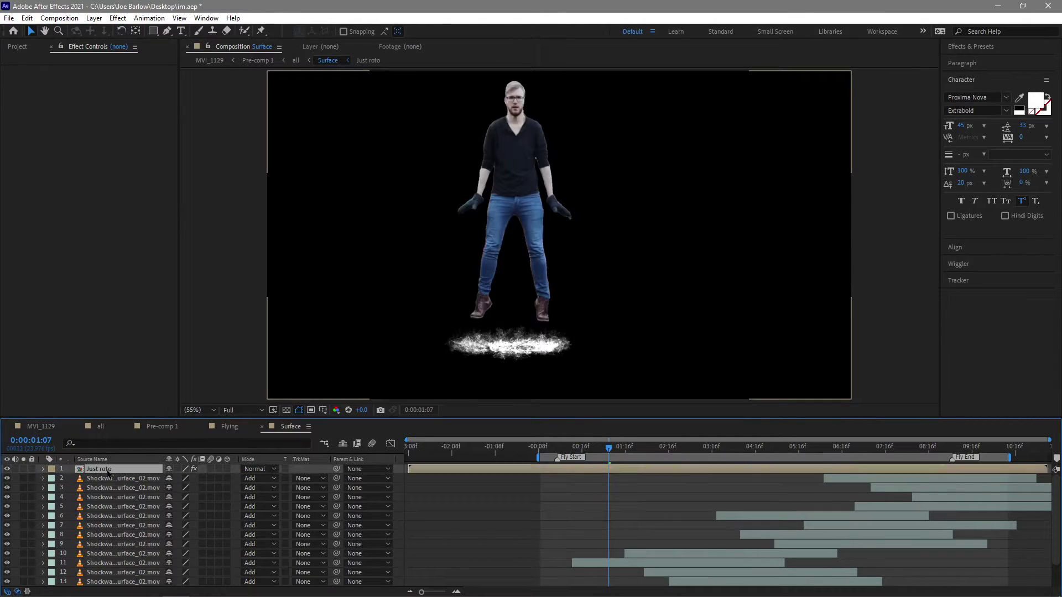
pyautogui.click(8, 471)
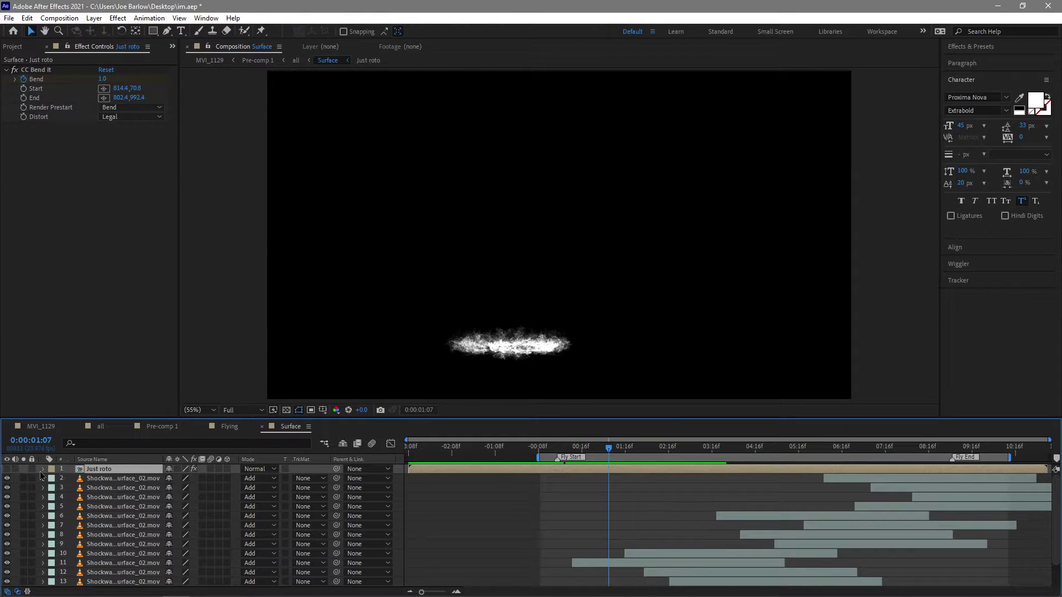
pyautogui.click(7, 469)
pyautogui.click(7, 470)
pyautogui.click(7, 469)
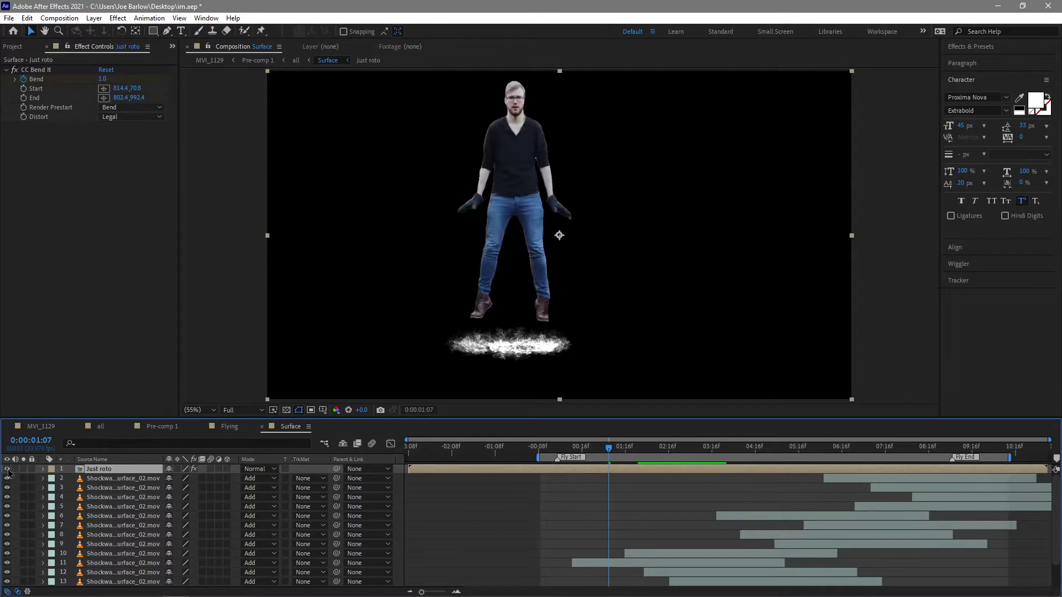
pyautogui.press('space')
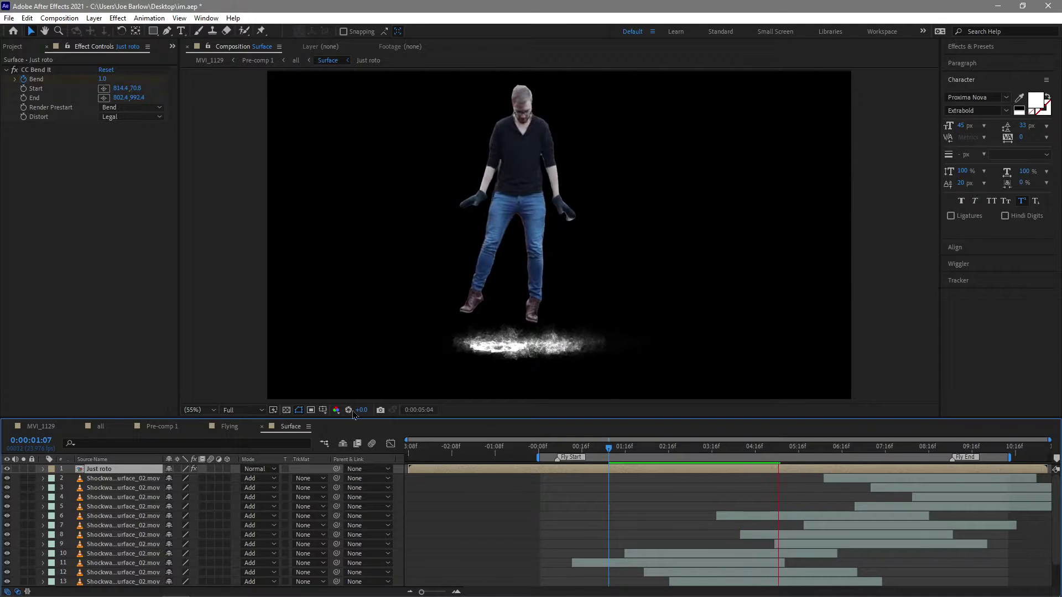
# Switch back to the all composition and preview the full composite.
pyautogui.click(230, 426)
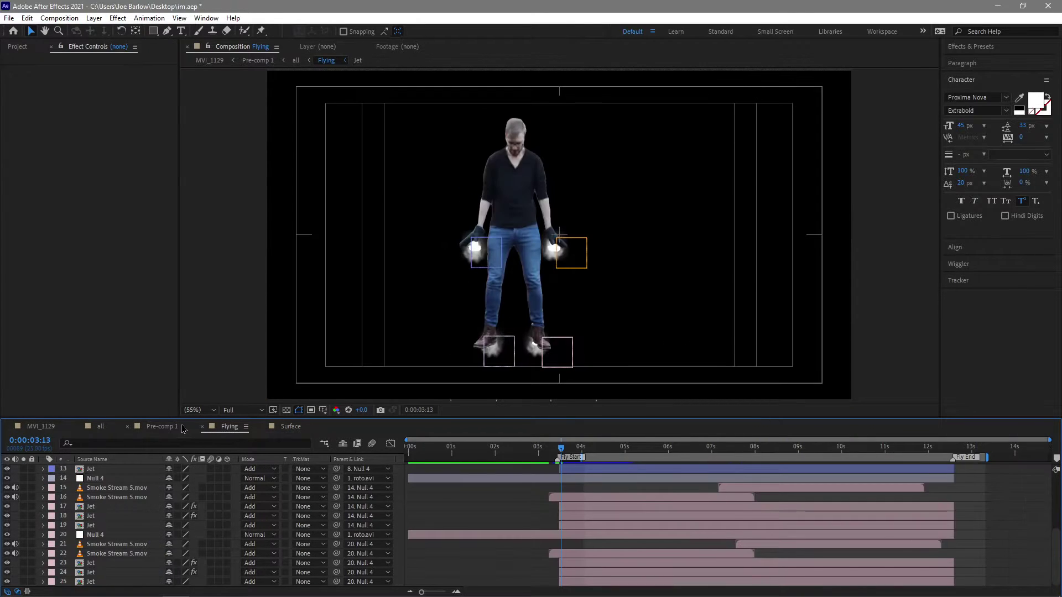
pyautogui.click(162, 427)
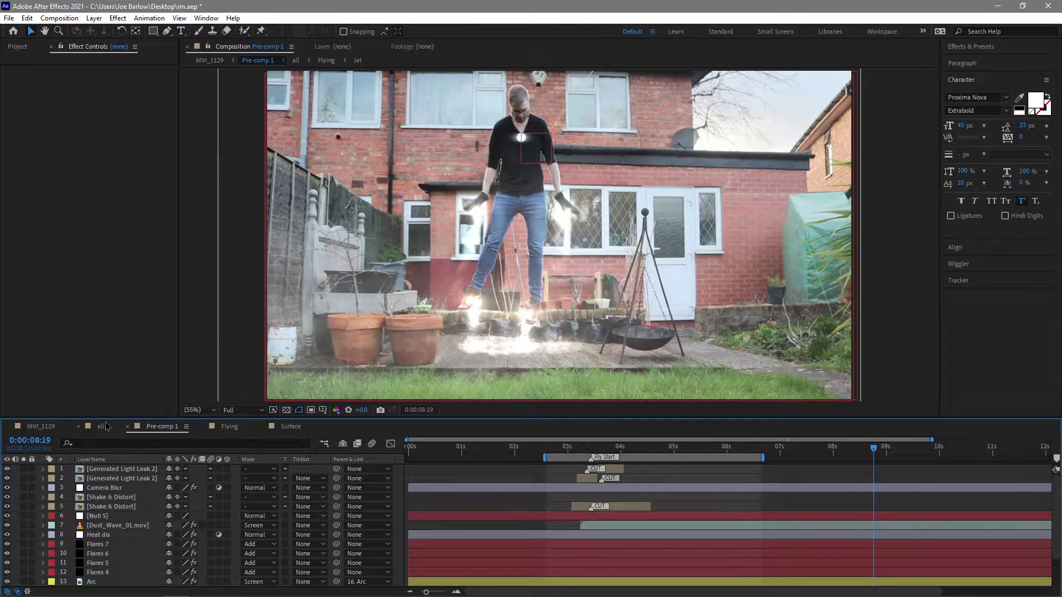
pyautogui.click(103, 427)
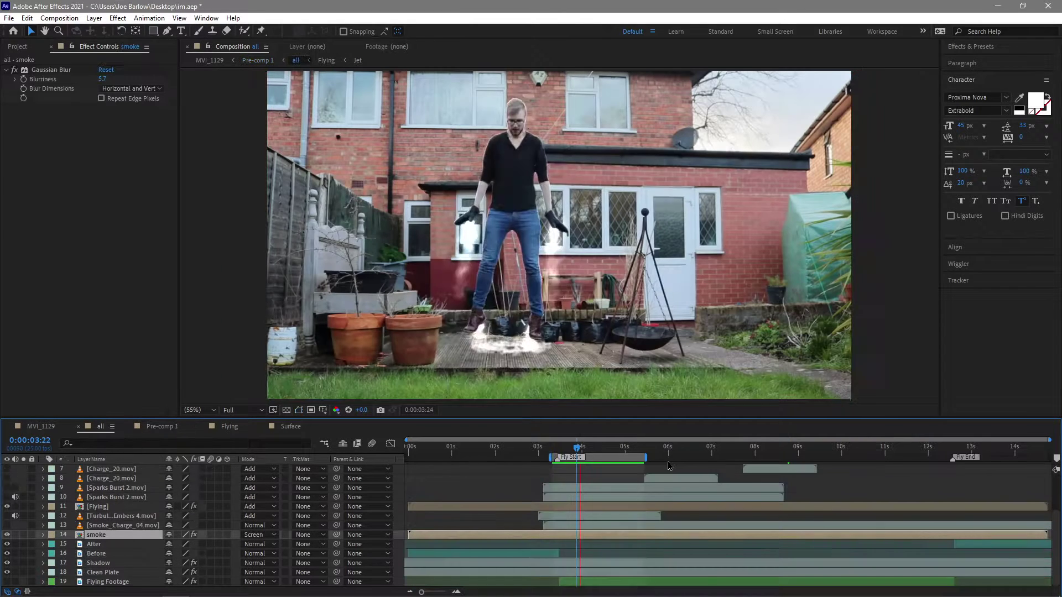
pyautogui.press('space')
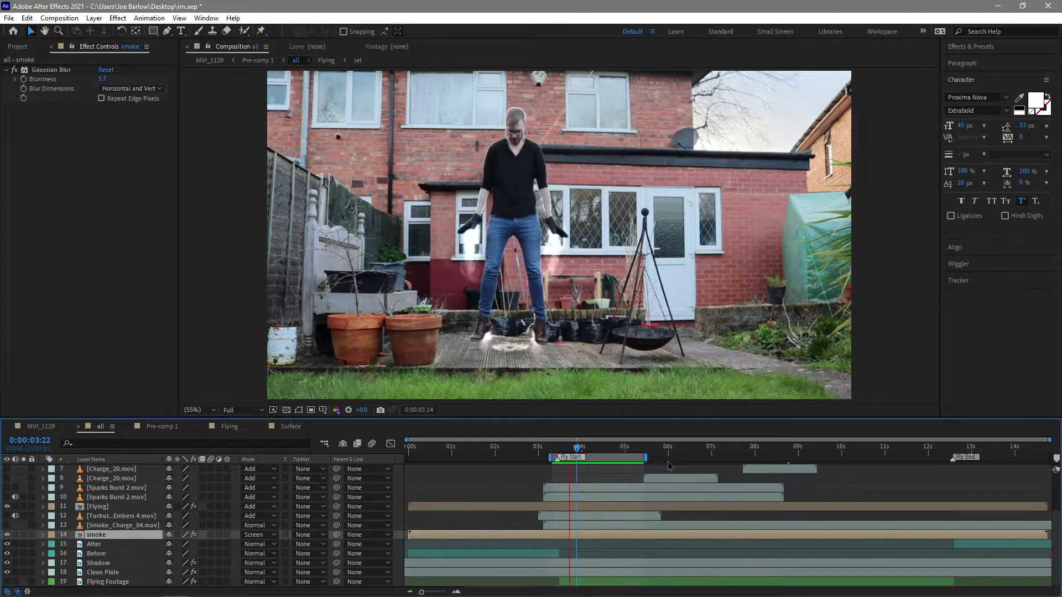
pyautogui.press('KP_3')
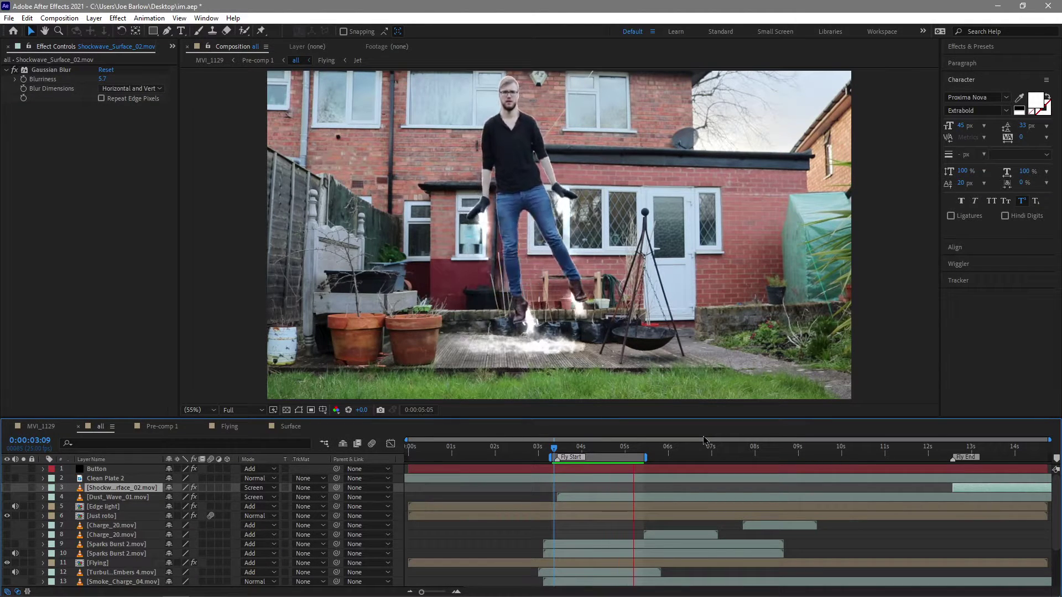
pyautogui.press('space')
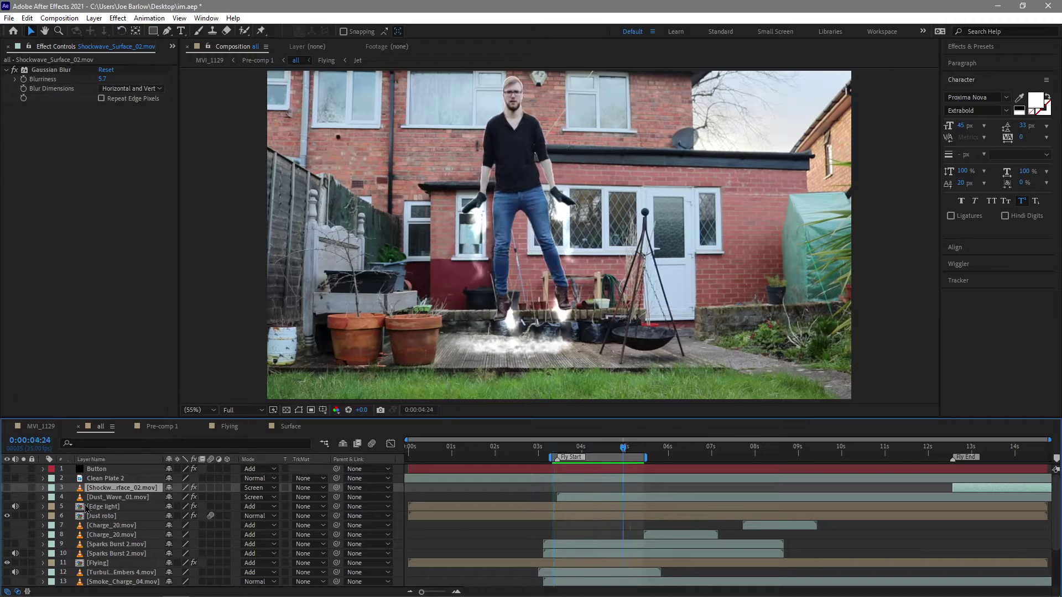
# Show the Shockwave_Surface_02, Dust_Wave_01 and Clean Plate 2 layers and preview the ground blast.
pyautogui.click(8, 488)
pyautogui.click(7, 498)
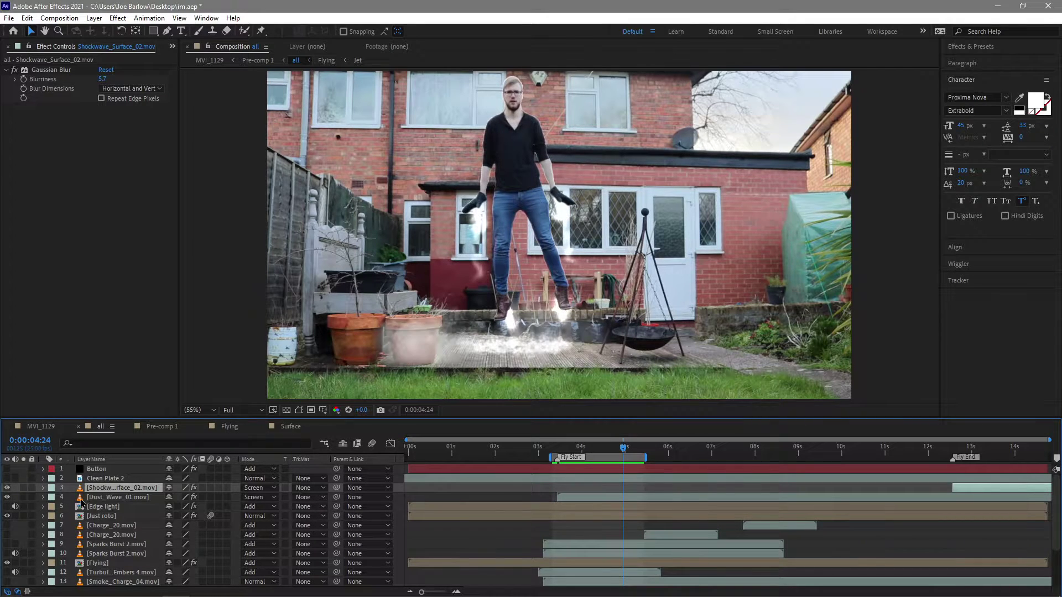
pyautogui.click(85, 497)
pyautogui.click(121, 489)
pyautogui.hotkey('ctrl', 'Up')
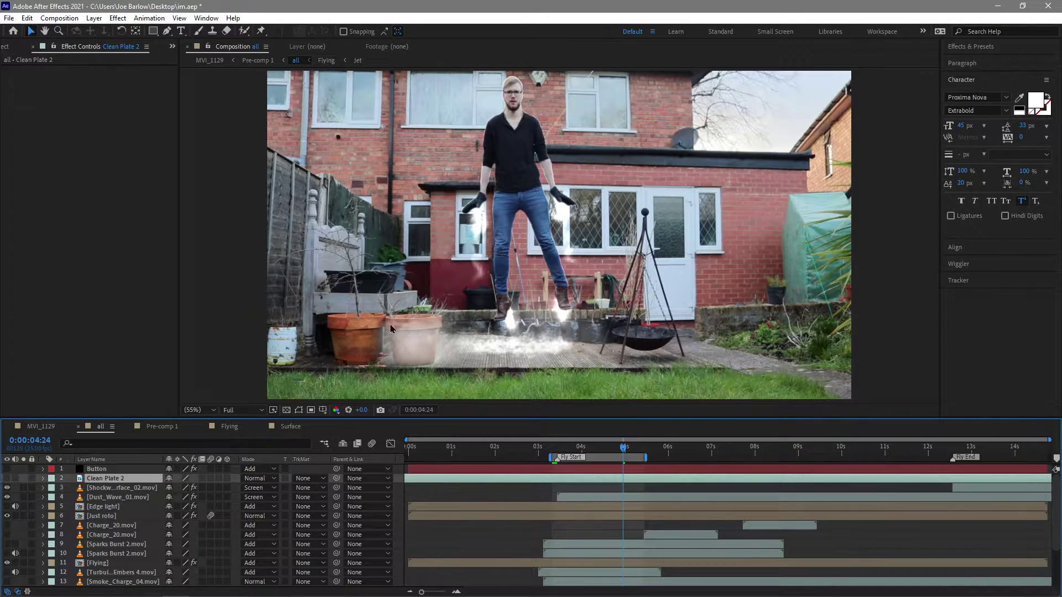
pyautogui.click(7, 480)
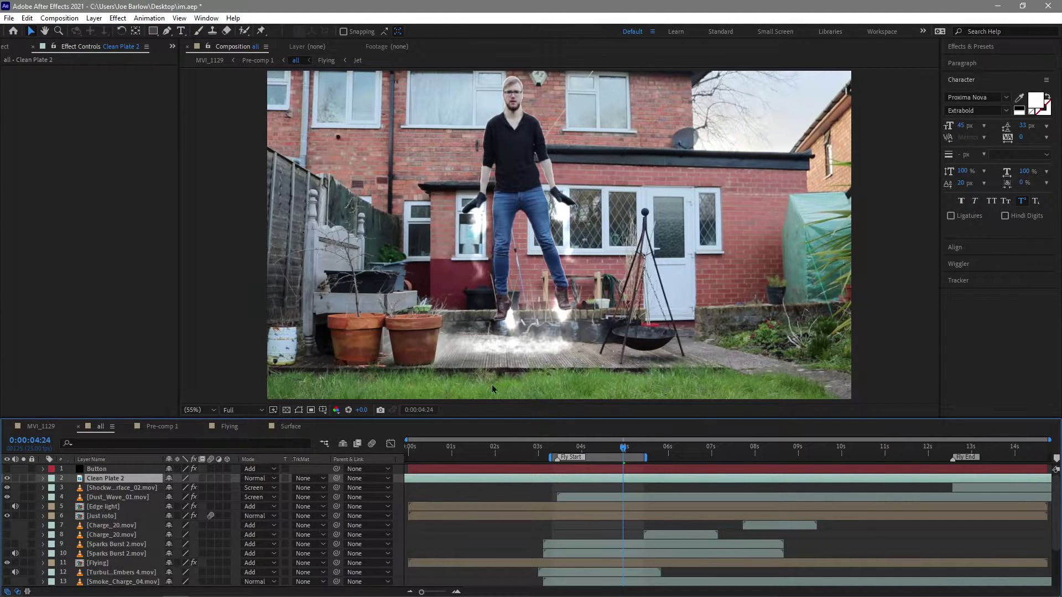
pyautogui.press('space')
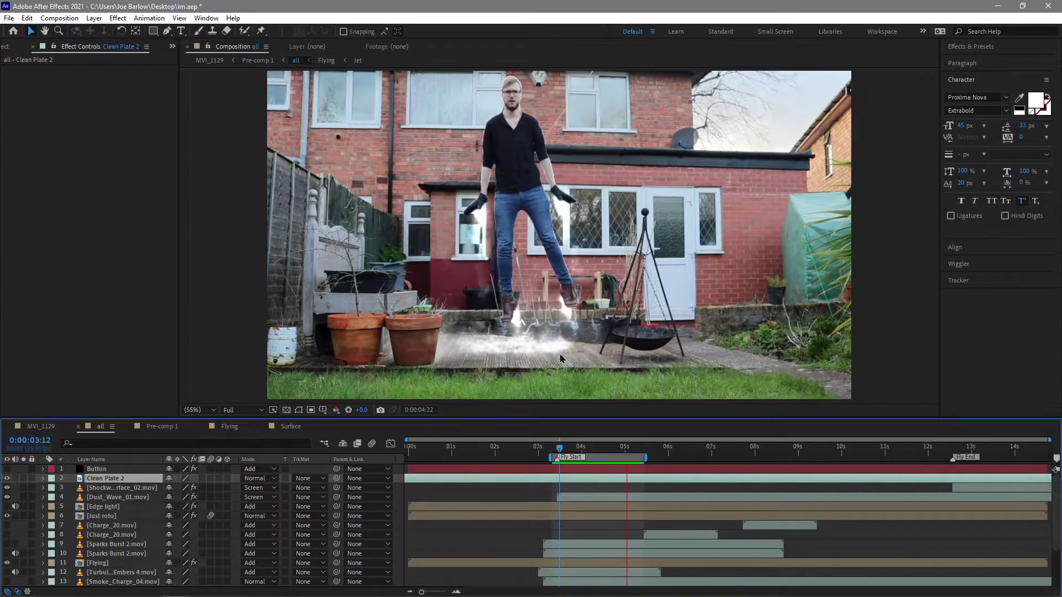
pyautogui.click(122, 527)
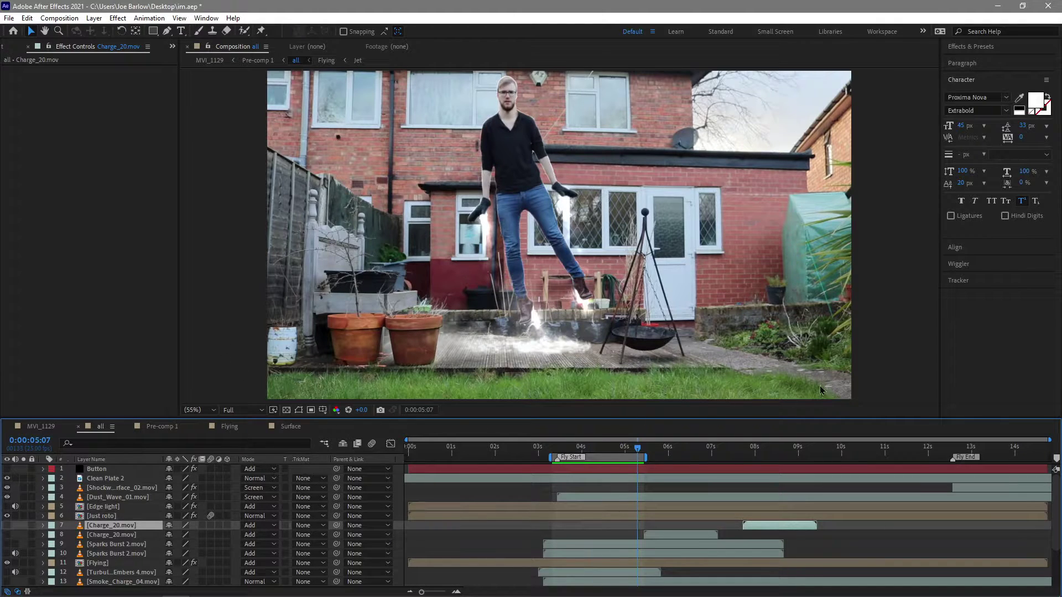
pyautogui.press('space')
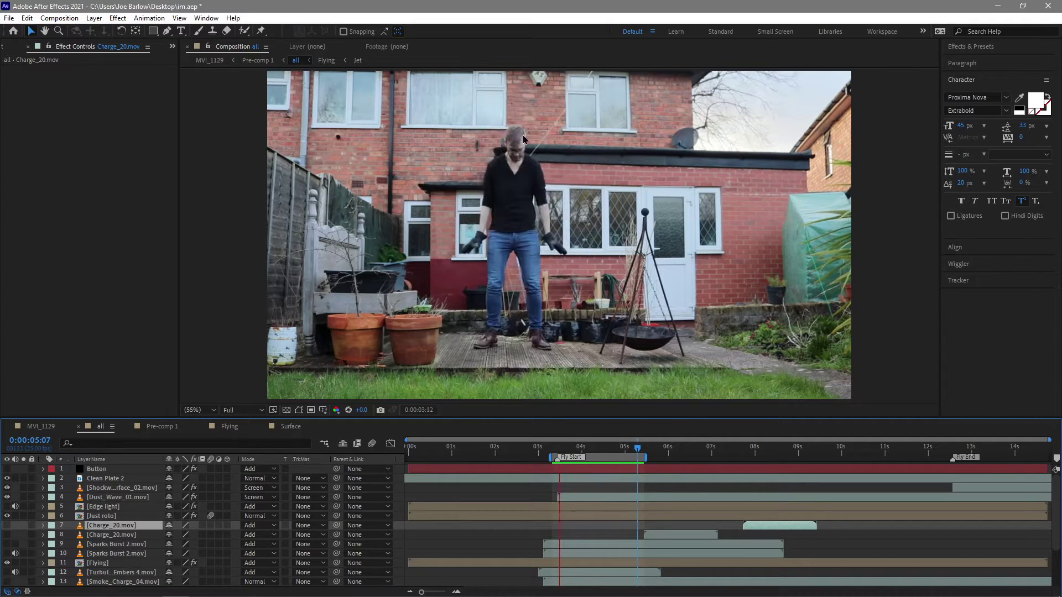
pyautogui.press('space')
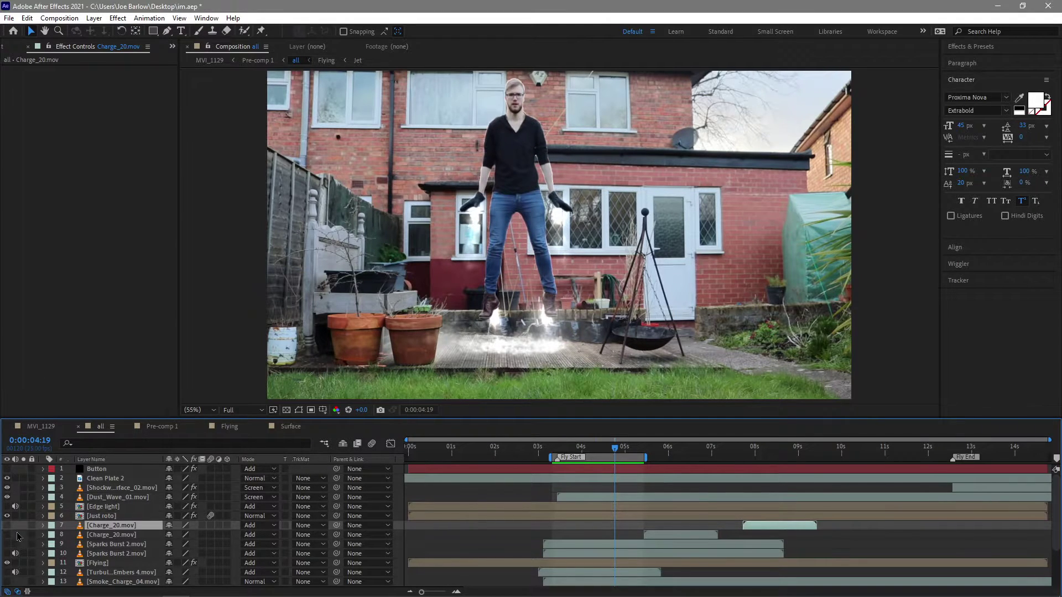
# Turn on the Charge_20 and Sparks Burst 2 layers 7 through 10.
pyautogui.moveTo(6, 526); pyautogui.dragTo(6, 545)
pyautogui.click(102, 544)
pyautogui.click(102, 528)
pyautogui.click(98, 545)
pyautogui.click(107, 554)
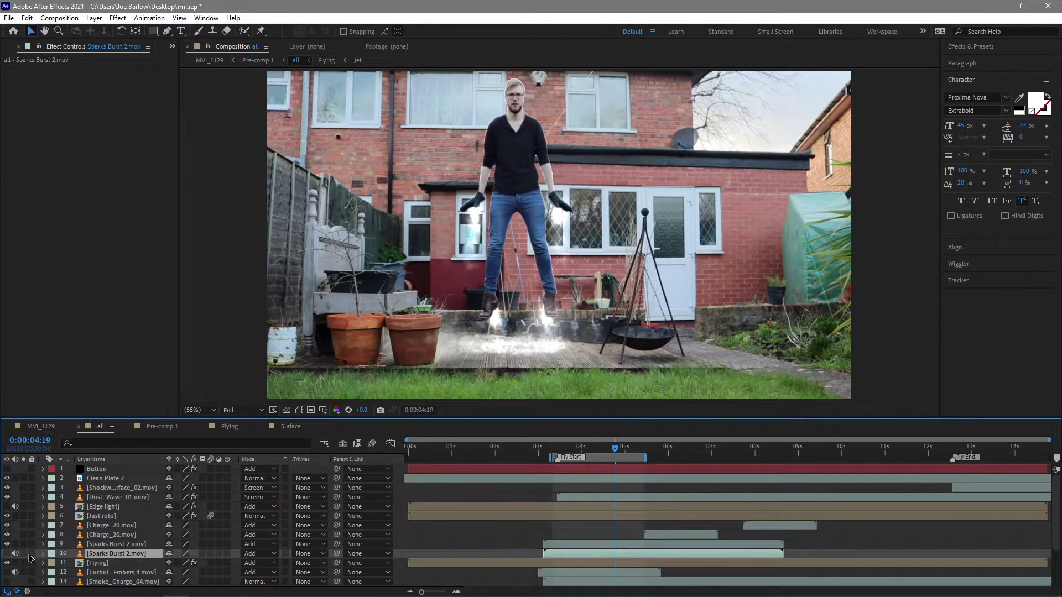
pyautogui.click(6, 554)
# Toggle the Turbulent Embers 4.mov layer on and back off.
pyautogui.scroll(-3, 120, 496)
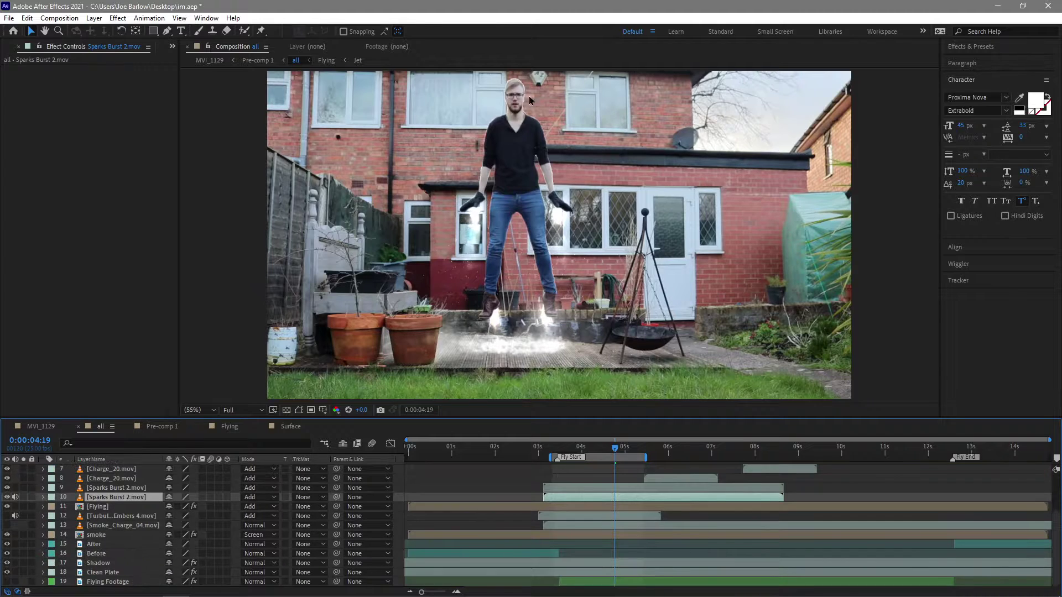
pyautogui.click(95, 517)
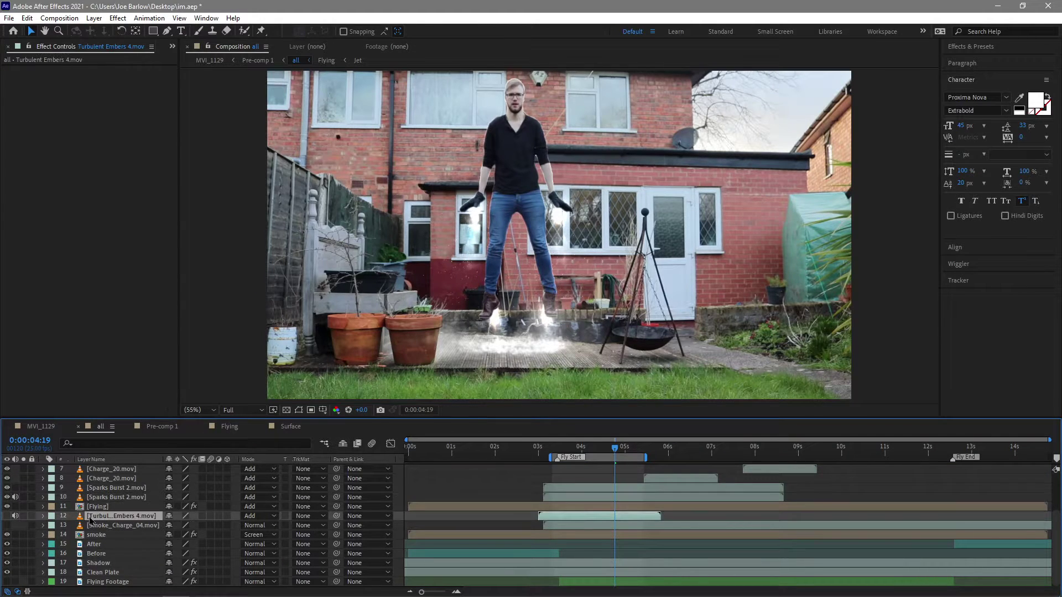
pyautogui.click(7, 516)
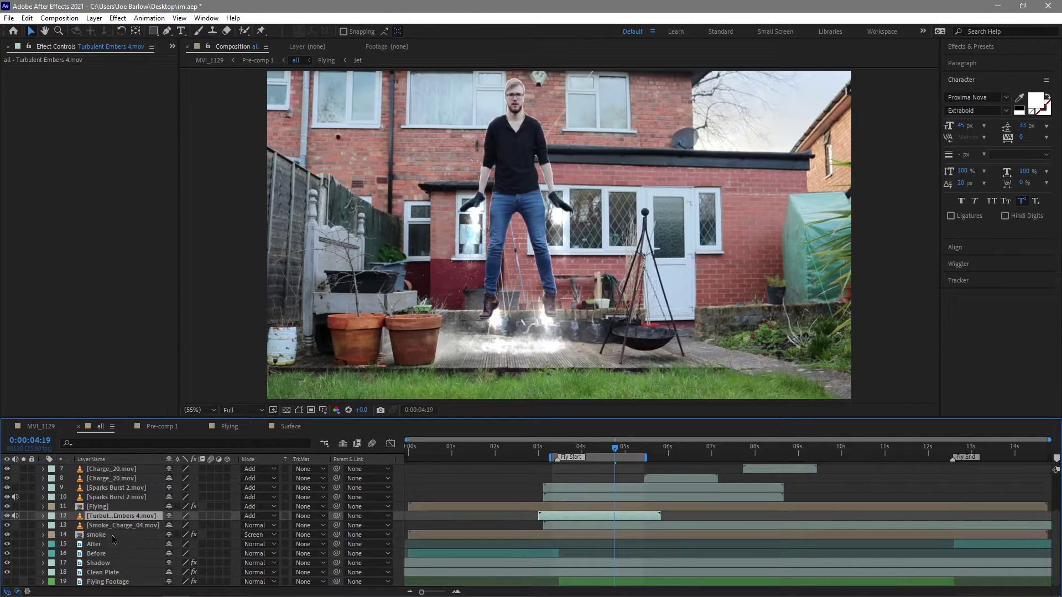
pyautogui.click(6, 516)
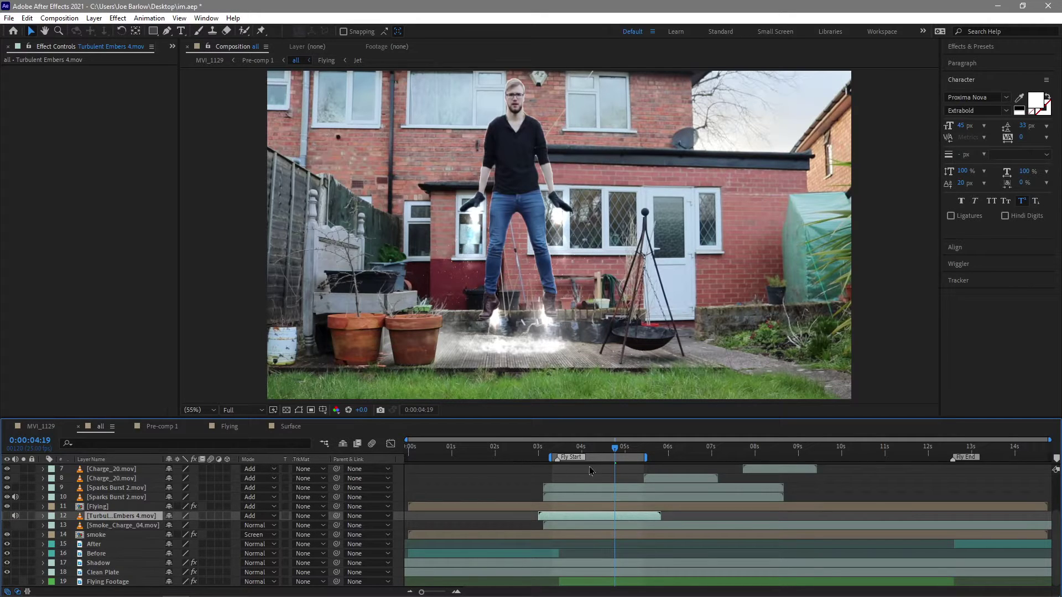
# Preview the hover from 3:08, then step from the standing frame to 3:11.
pyautogui.click(552, 449)
pyautogui.press('space')
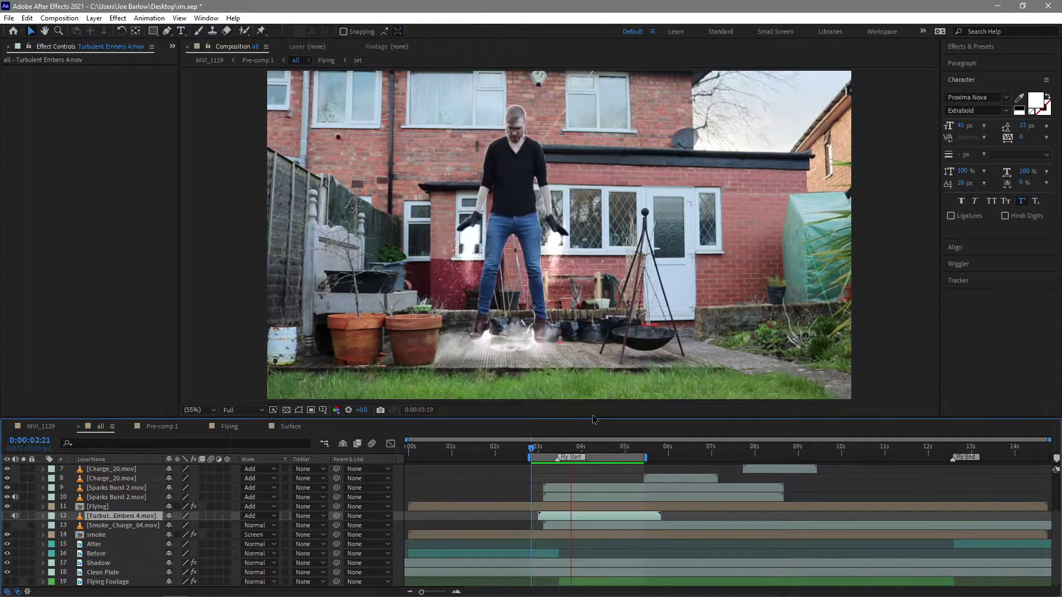
pyautogui.press('space')
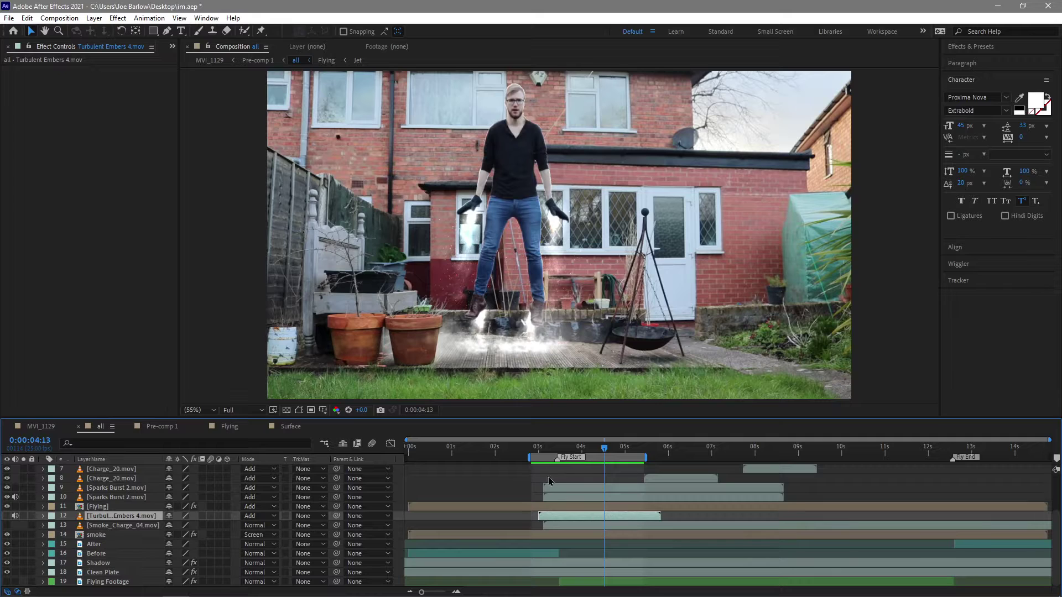
pyautogui.click(553, 451)
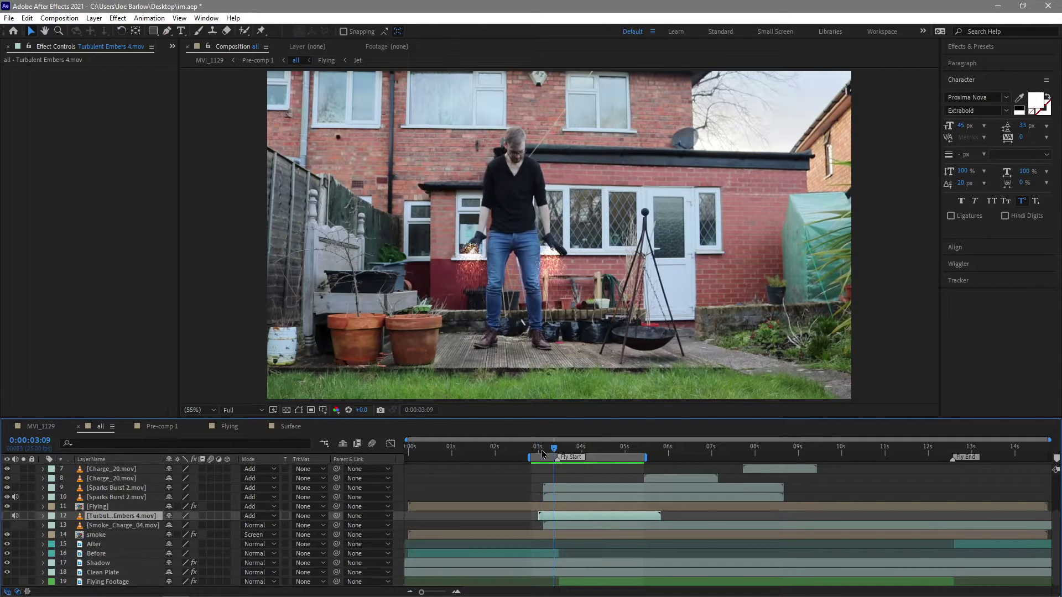
pyautogui.moveTo(554, 453); pyautogui.dragTo(588, 440)
pyautogui.scroll(3, 220, 473)
pyautogui.click(547, 447)
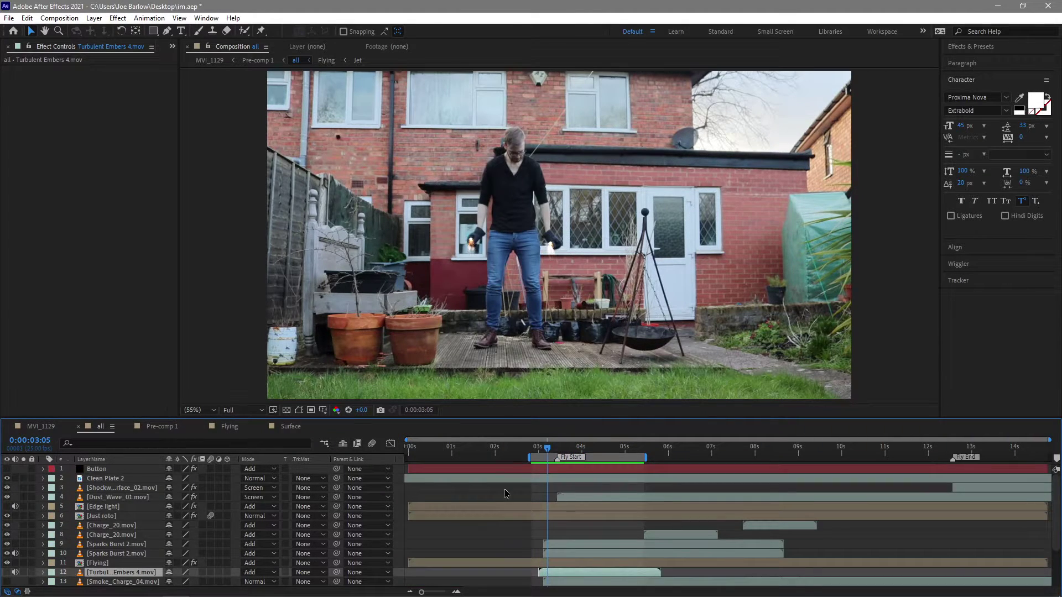
pyautogui.click(89, 510)
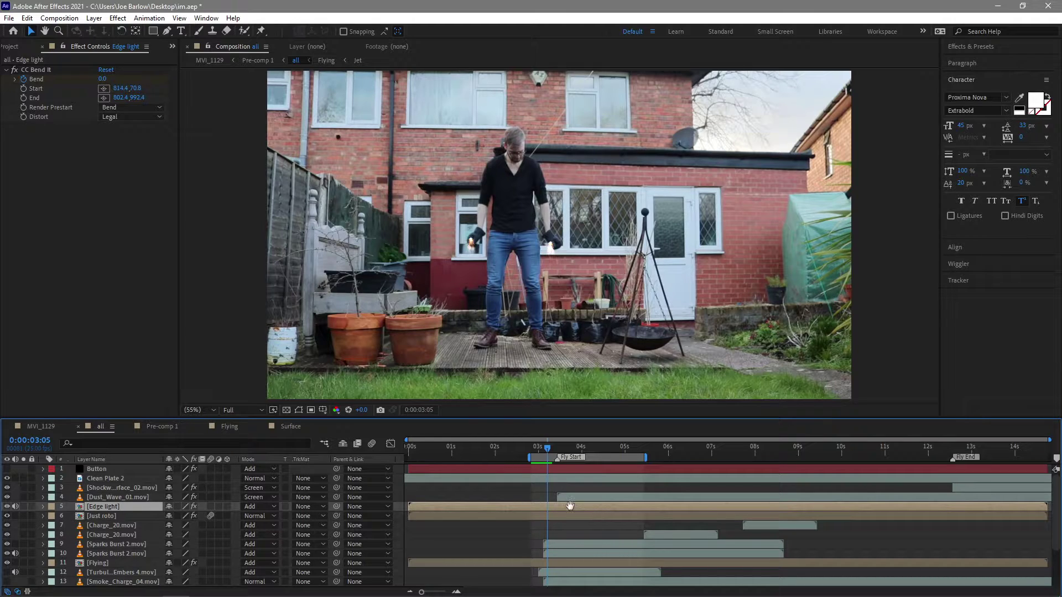
pyautogui.press('space')
pyautogui.press('space')
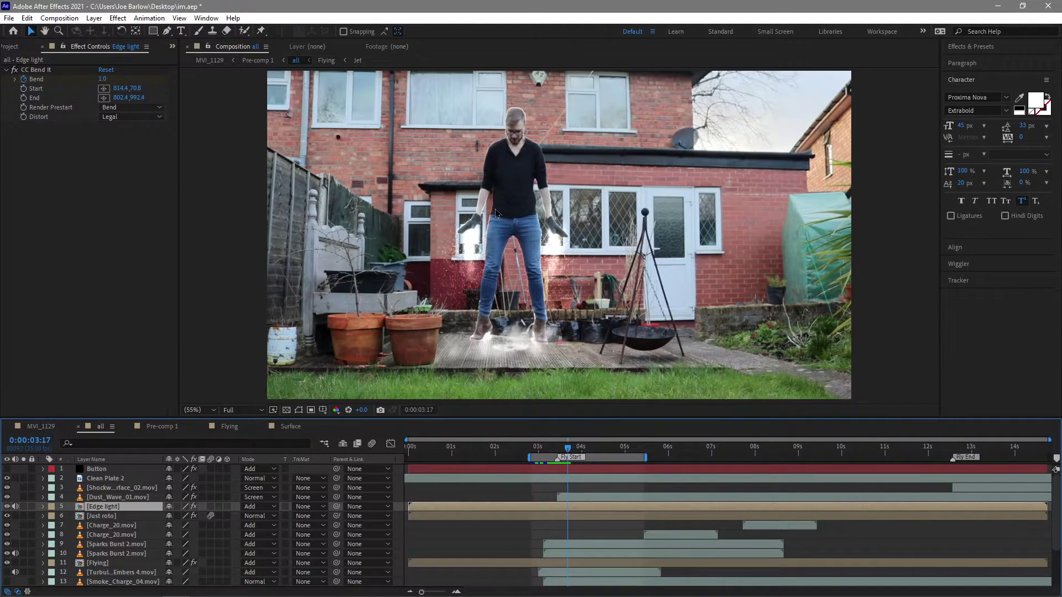
pyautogui.press('z')
pyautogui.scroll(3, 495, 214)
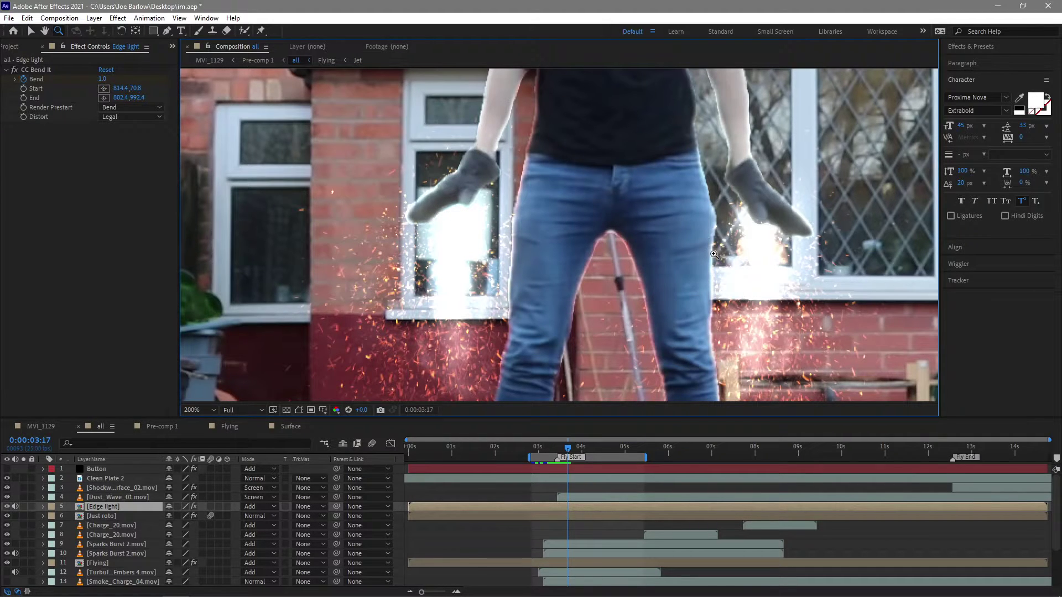
pyautogui.scroll(-5, 552, 263)
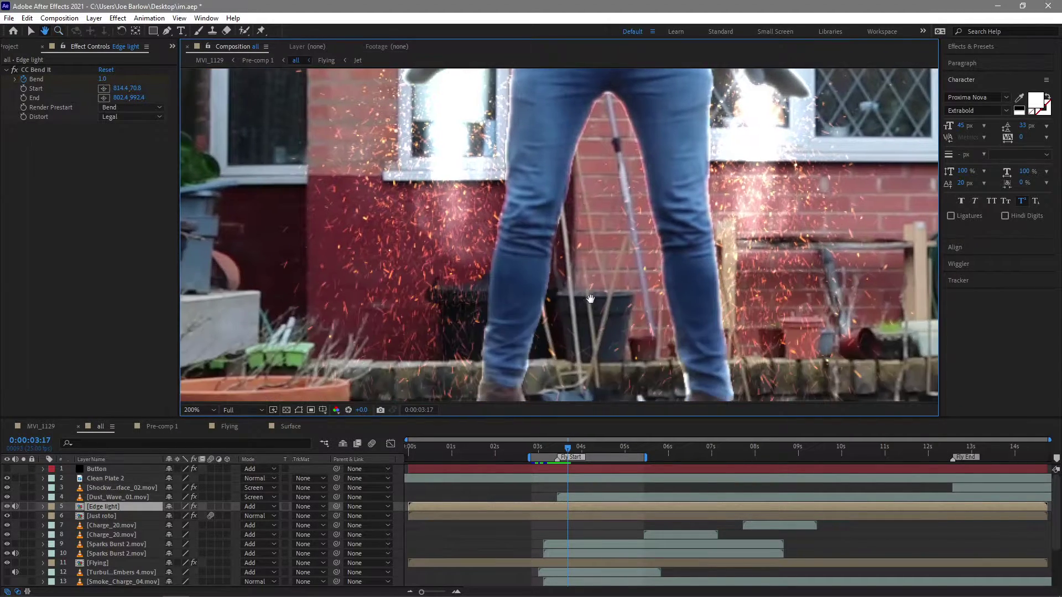
pyautogui.hotkey('shift', '/')
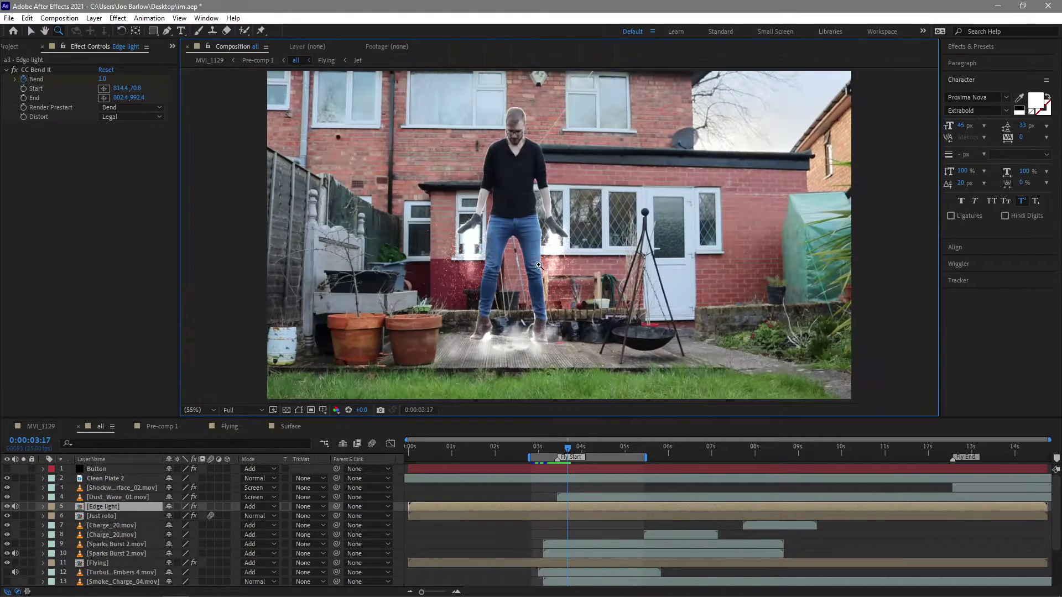
pyautogui.press('v')
pyautogui.press('space')
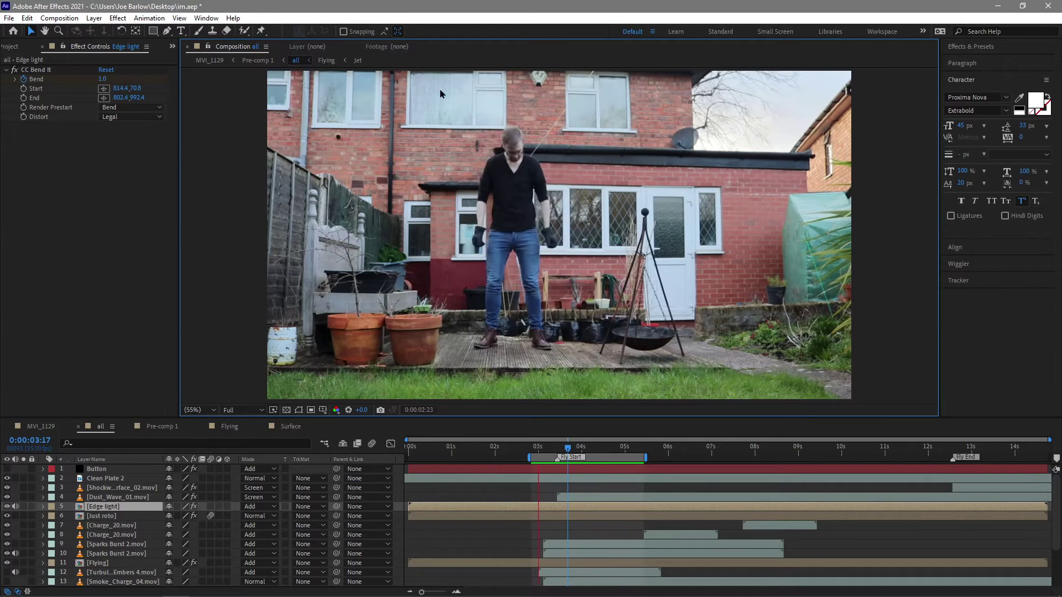
pyautogui.scroll(5, 514, 126)
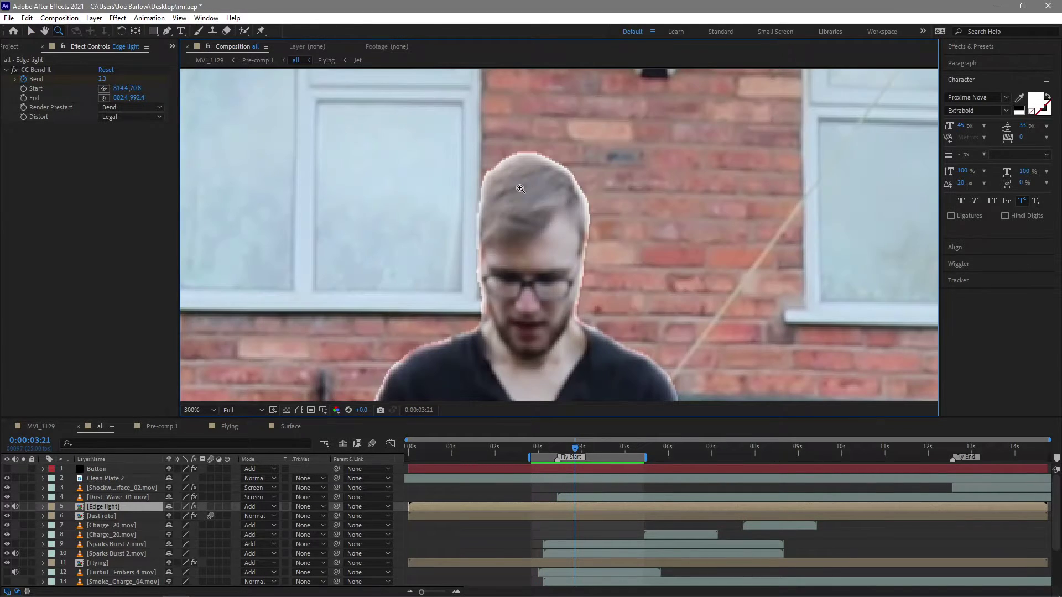
pyautogui.press('v')
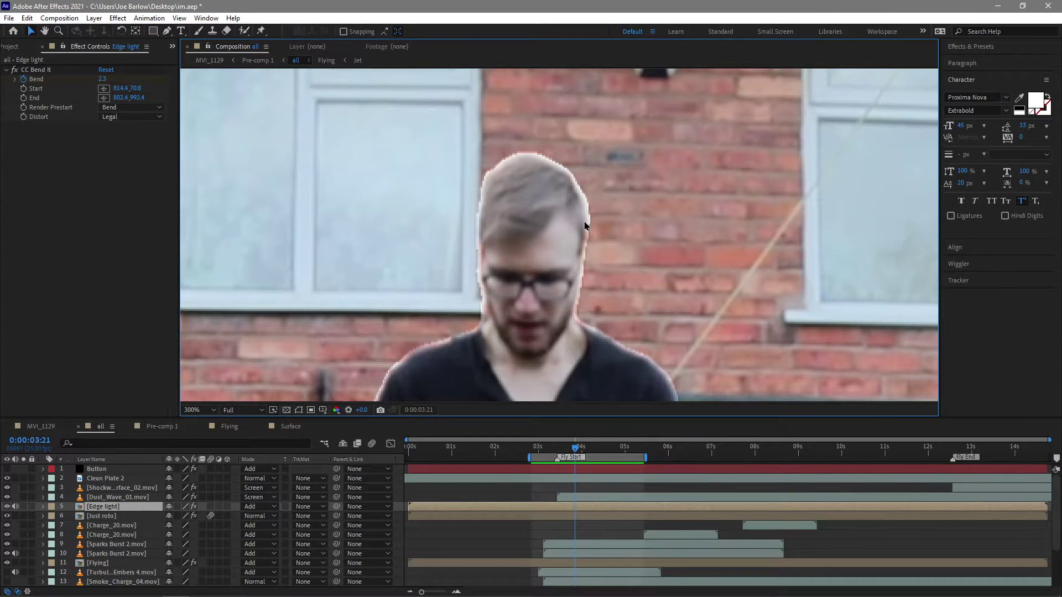
pyautogui.hotkey('alt', '/')
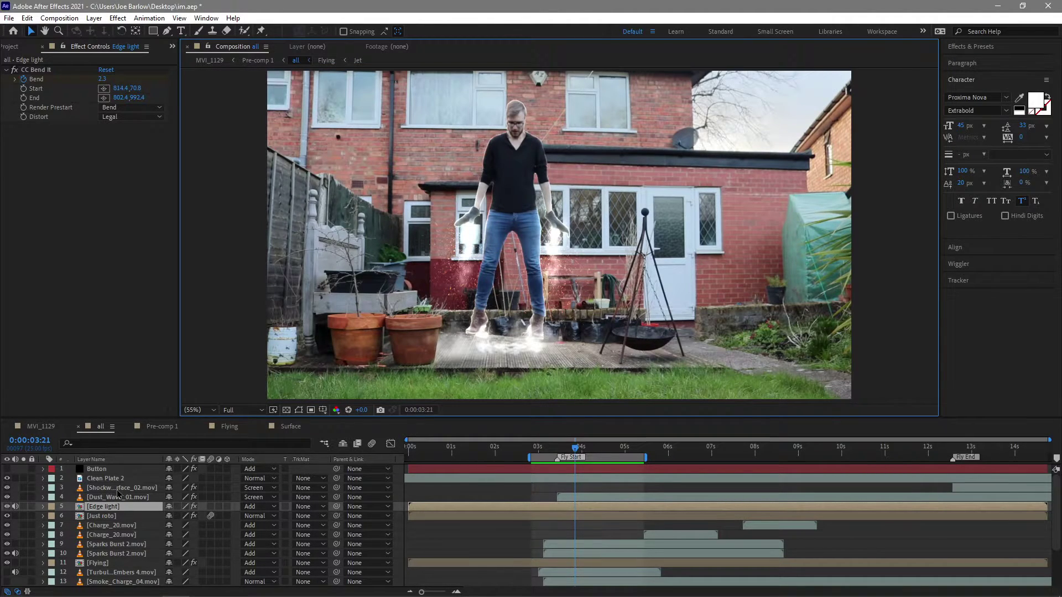
# At 3:01, turn on the Turbulent Embers 4 and Smoke_Charge_04 layers.
pyautogui.click(541, 452)
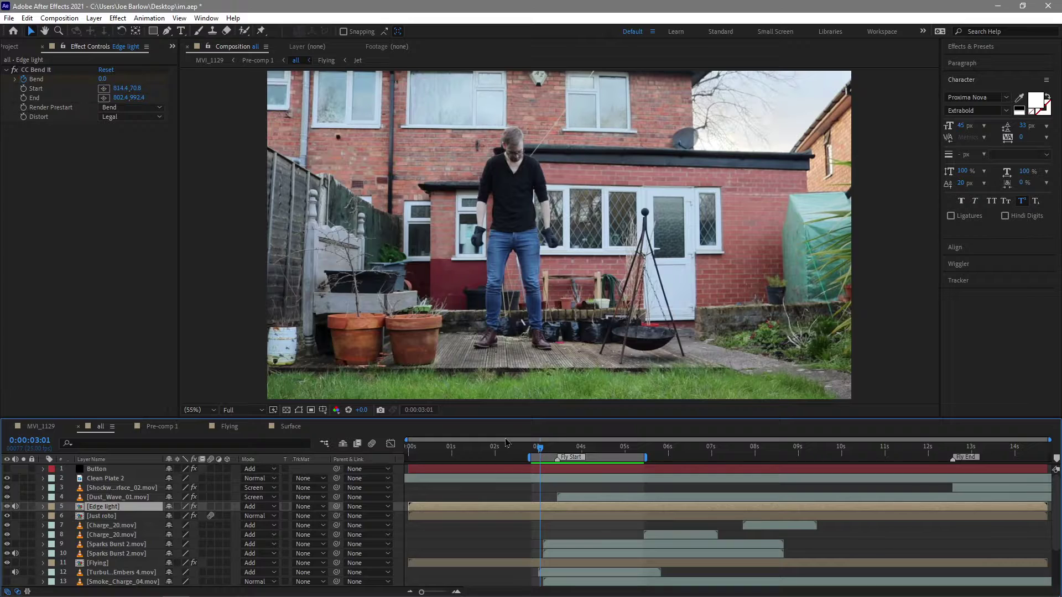
pyautogui.scroll(-2, 382, 538)
pyautogui.click(127, 529)
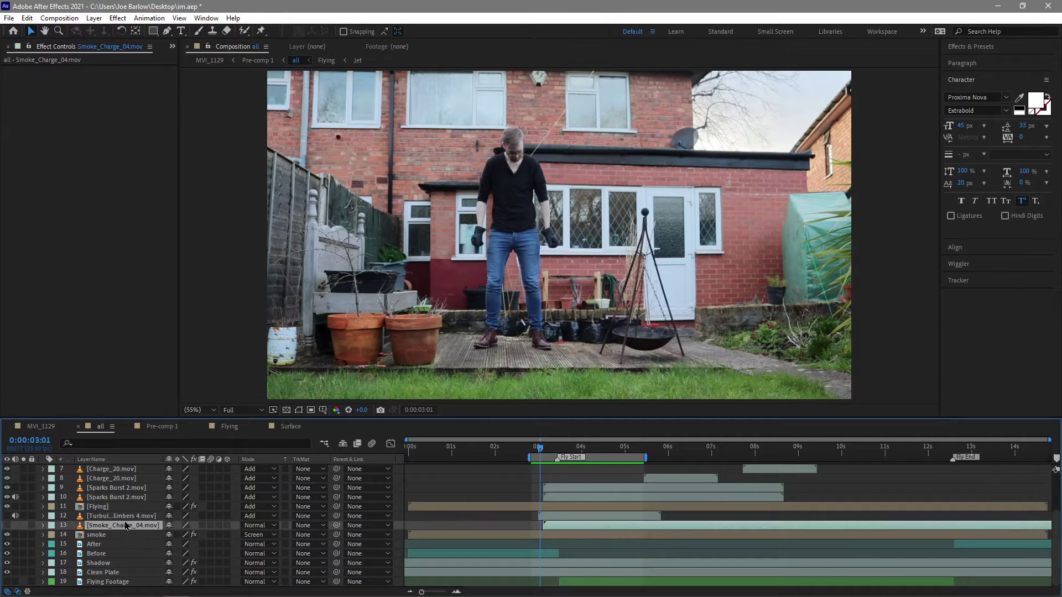
pyautogui.keyDown('shift'); pyautogui.click(67, 516); pyautogui.keyUp('shift')
pyautogui.moveTo(7, 525); pyautogui.dragTo(7, 516)
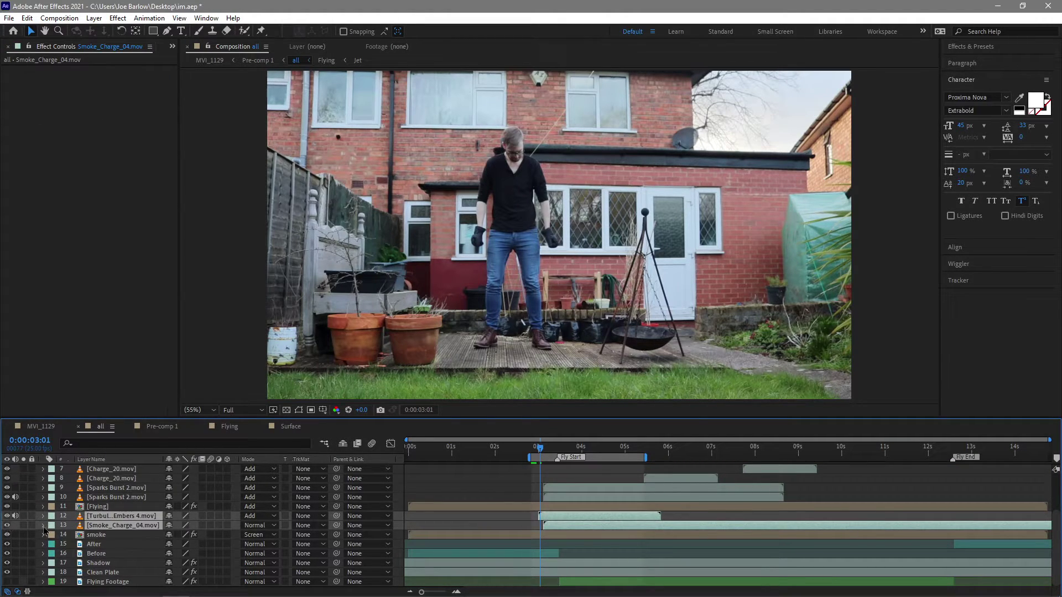
pyautogui.click(501, 521)
# Preview the embers and charge smoke twice from 3:01, then open Pre-comp 1.
pyautogui.press('space')
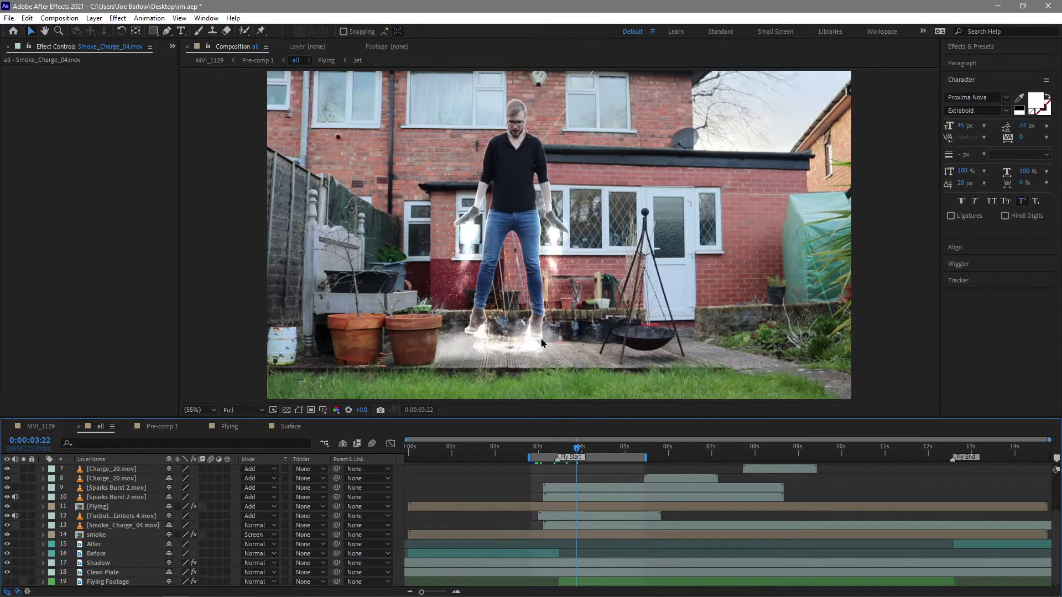
pyautogui.click(540, 448)
pyautogui.press('space')
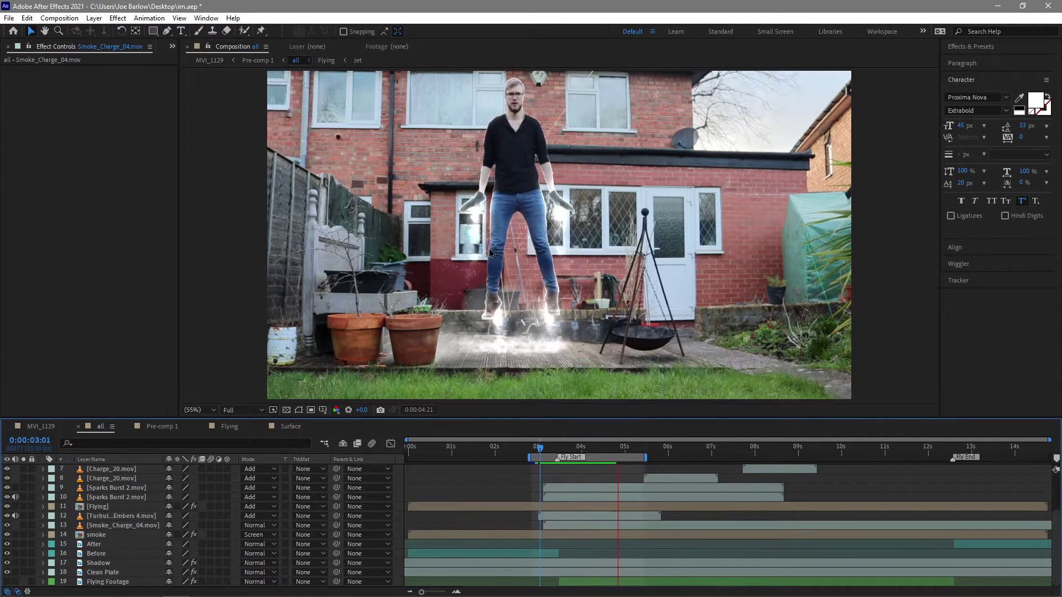
pyautogui.press('space')
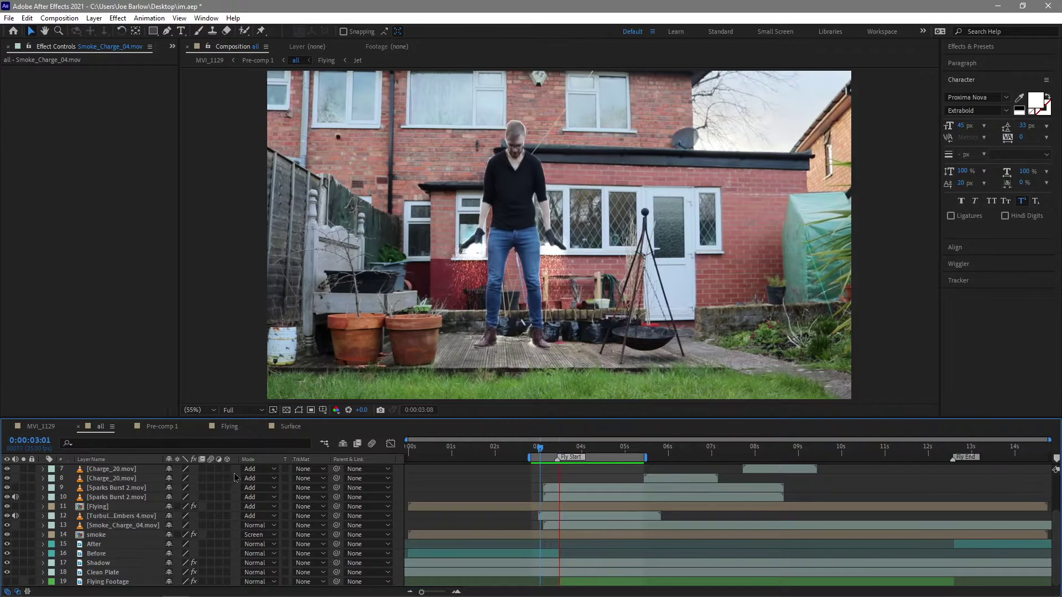
pyautogui.scroll(3, 418, 535)
pyautogui.hotkey('ctrl', 'alt', 'shift', 'Up')
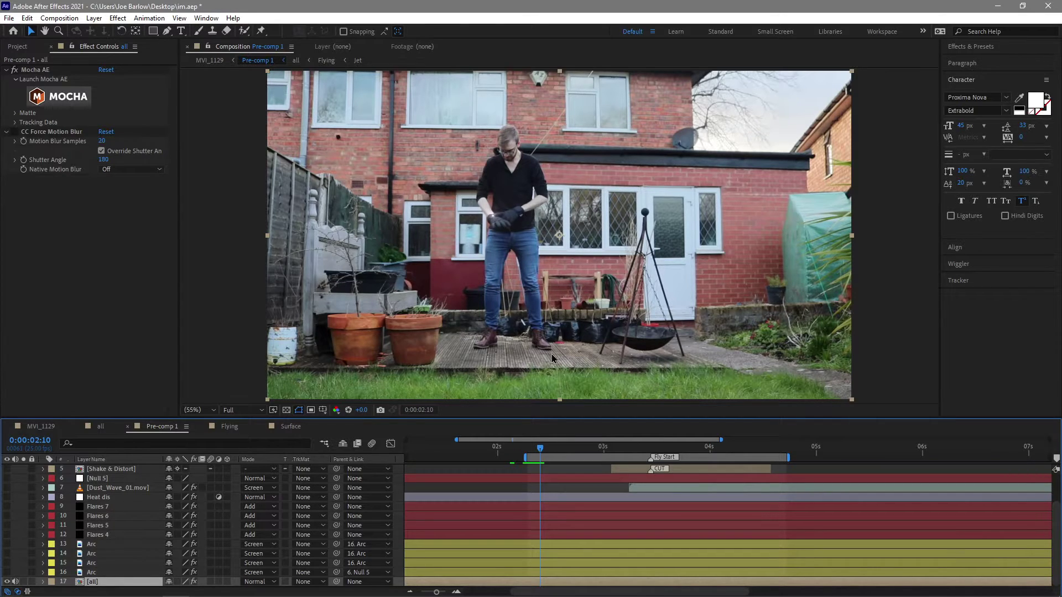
# Stop the preview and scrub the lift-off frames between 0:00:02:10 and 0:00:03:01.
pyautogui.click(528, 451)
pyautogui.moveTo(528, 451)
pyautogui.mouseDown()
pyautogui.moveTo(551, 449)
pyautogui.moveTo(523, 449)
pyautogui.mouseUp()
pyautogui.click(540, 449)
pyautogui.click(608, 449)
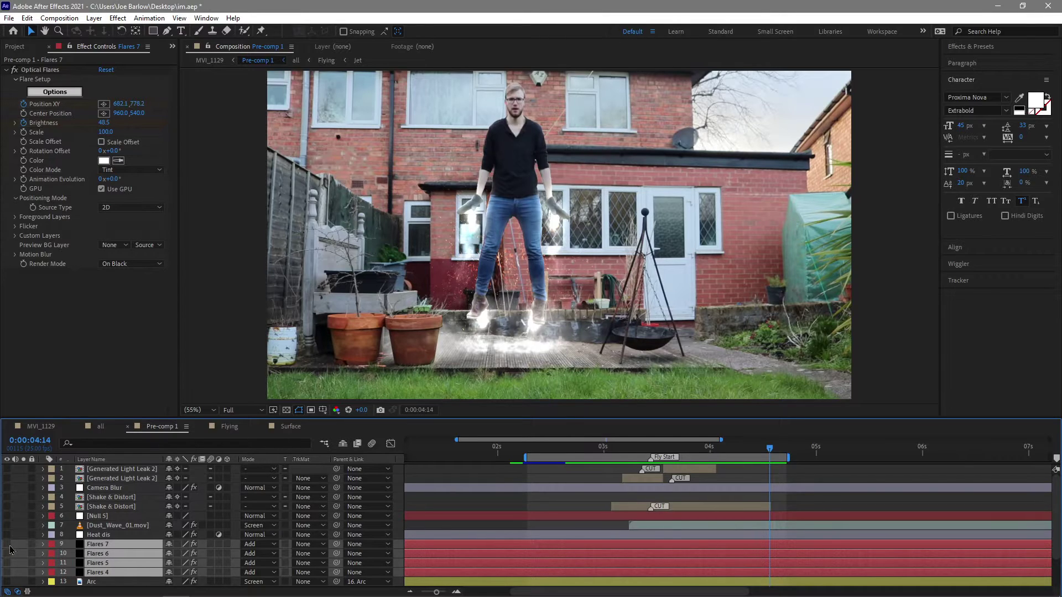
# Turn on Flares 7–4, show their Position and Brightness keyframes, and preview the lift-off.
pyautogui.click(7, 548)
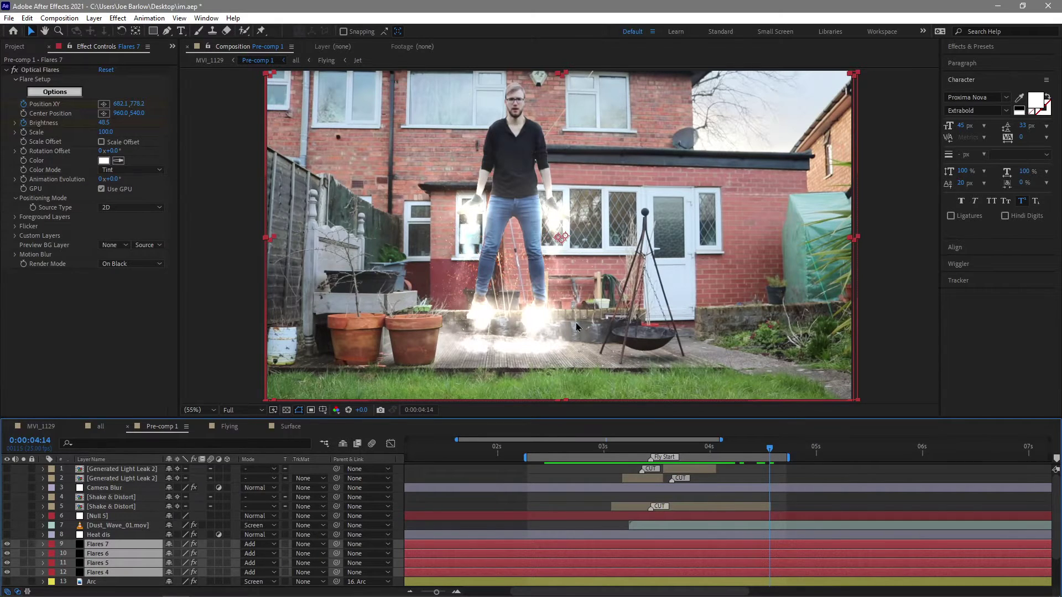
pyautogui.press('u')
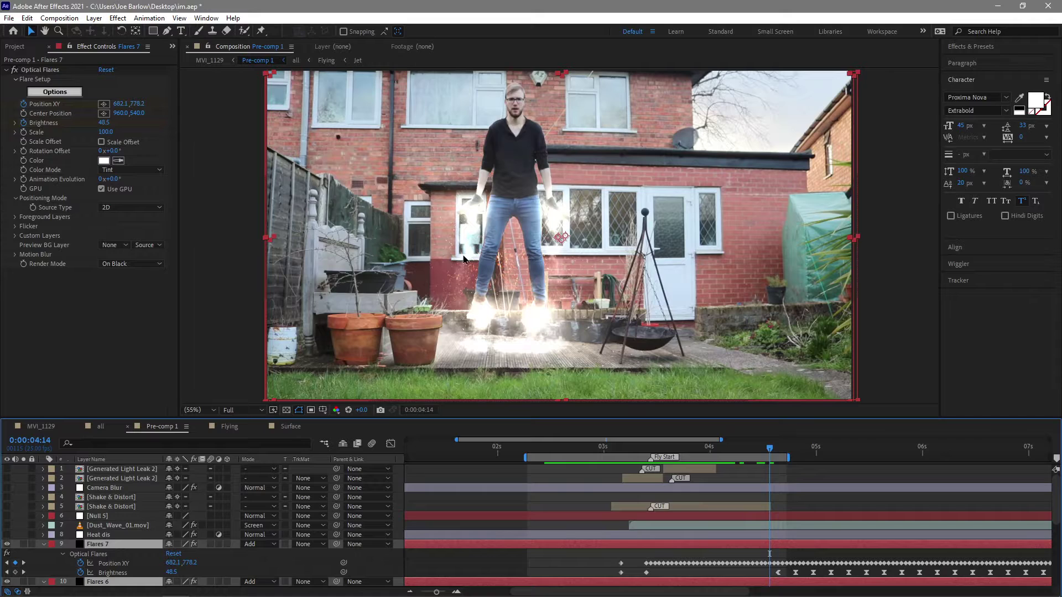
pyautogui.moveTo(768, 451); pyautogui.dragTo(679, 448)
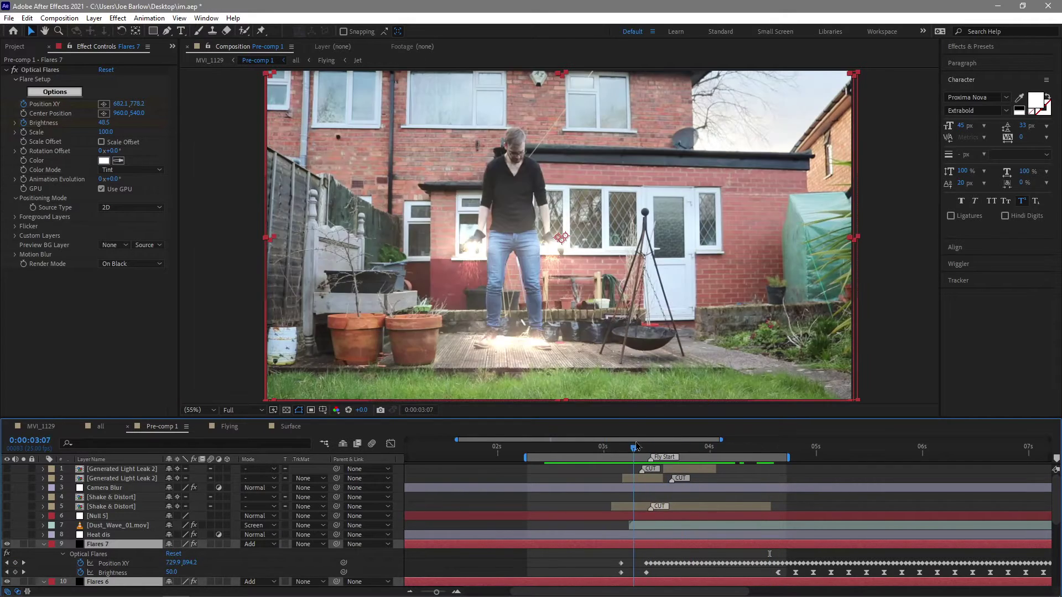
pyautogui.moveTo(640, 445); pyautogui.dragTo(693, 445)
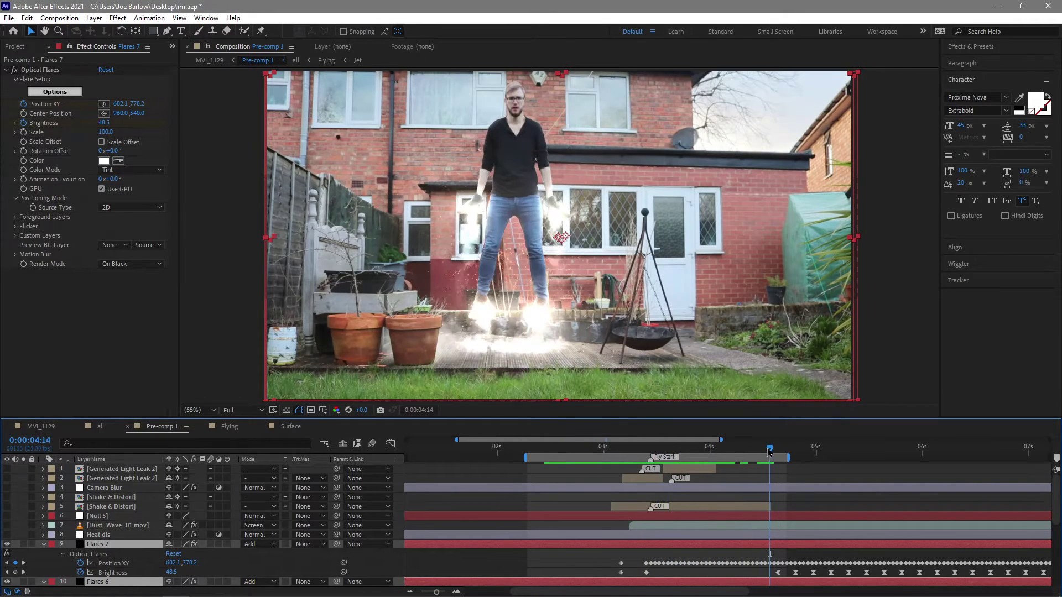
pyautogui.press('space')
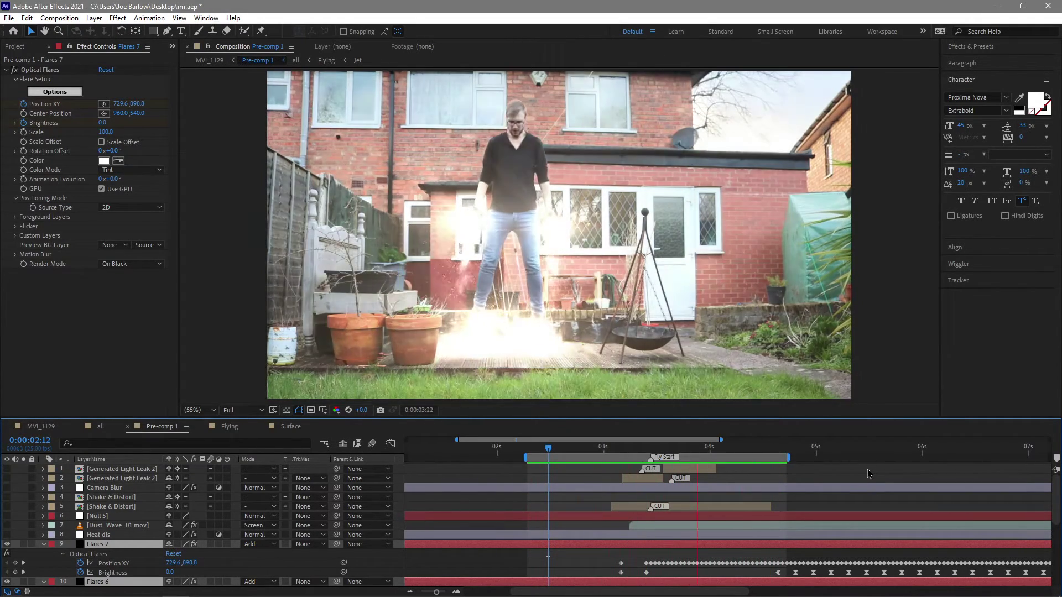
pyautogui.press('space')
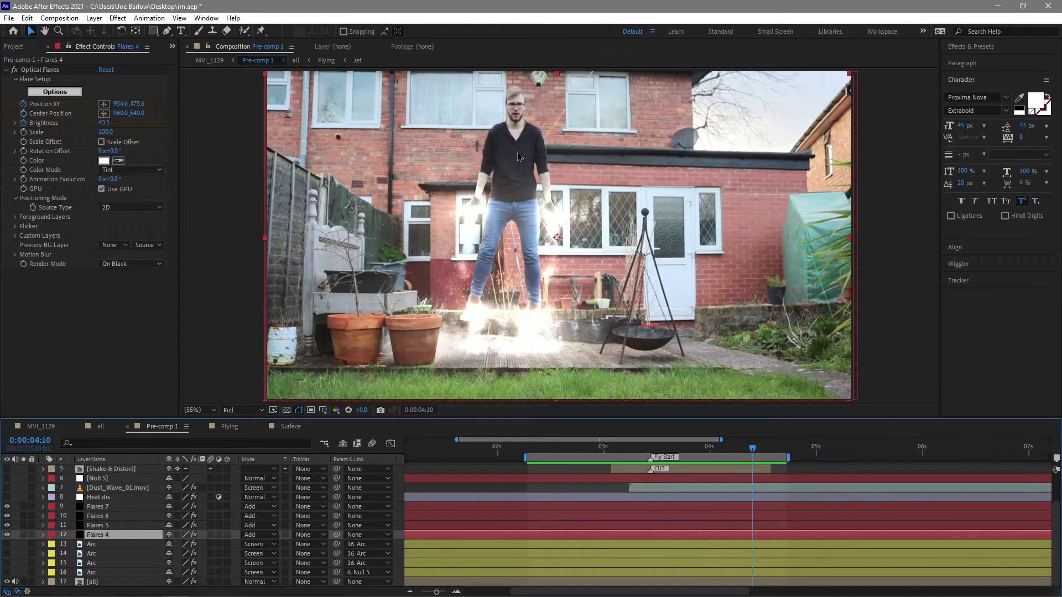
# Zoom in on the man's shirt collar, then zoom back out to 100%.
pyautogui.click(97, 573)
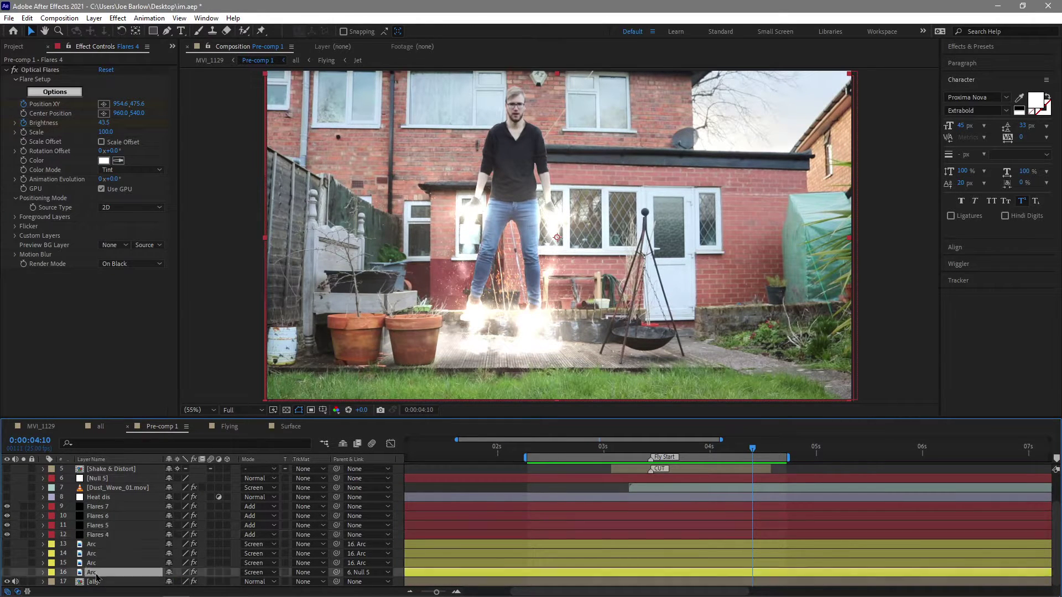
pyautogui.press('z')
pyautogui.moveTo(506, 138); pyautogui.dragTo(540, 161)
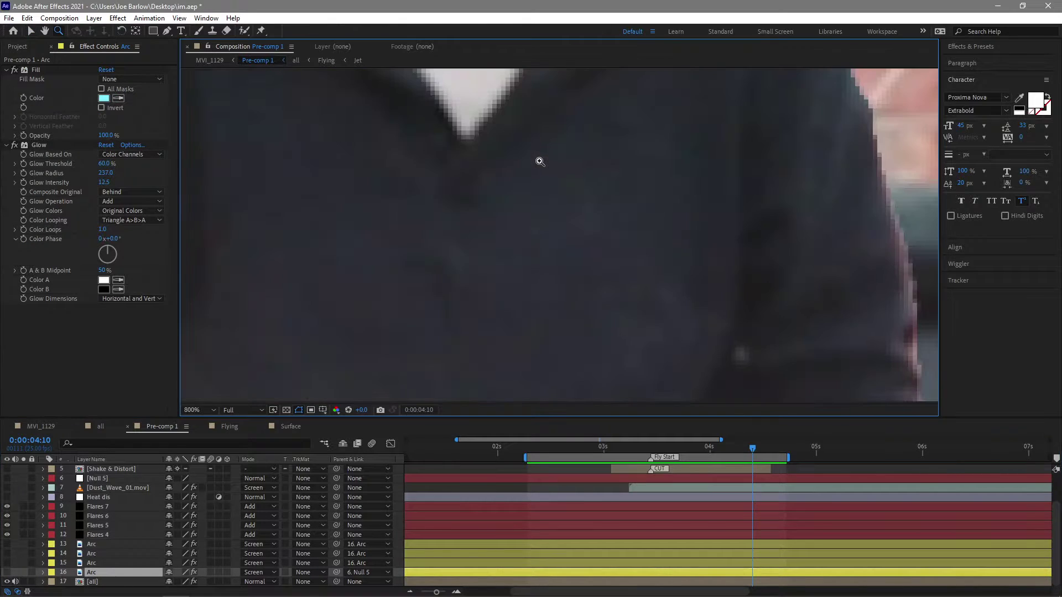
pyautogui.keyDown('alt'); pyautogui.click(471, 147); pyautogui.keyUp('alt')
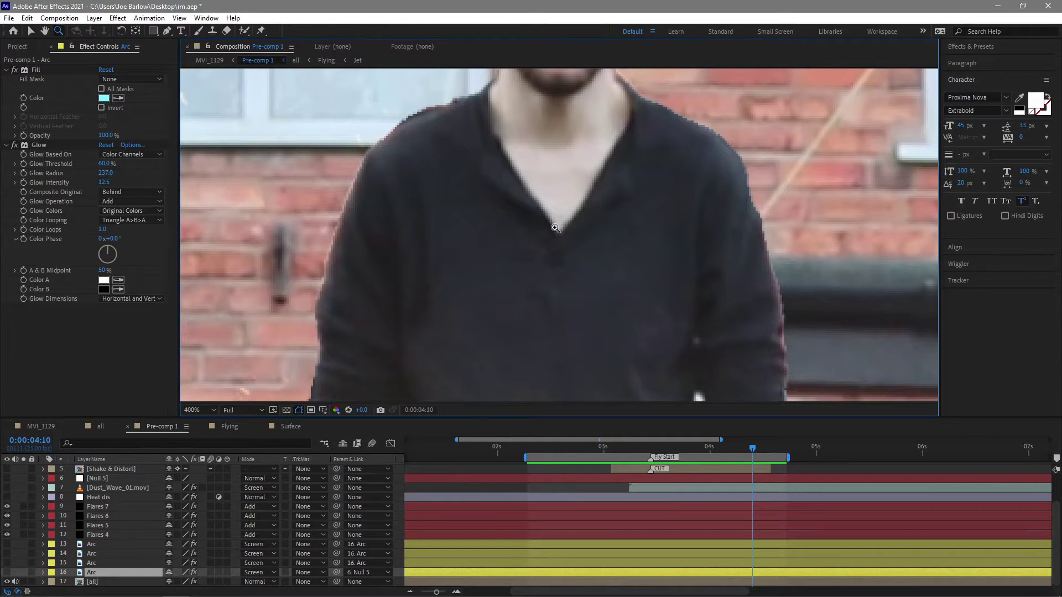
pyautogui.keyDown('alt'); pyautogui.click(562, 234); pyautogui.keyUp('alt')
pyautogui.keyDown('alt'); pyautogui.click(561, 233); pyautogui.keyUp('alt')
pyautogui.press('v')
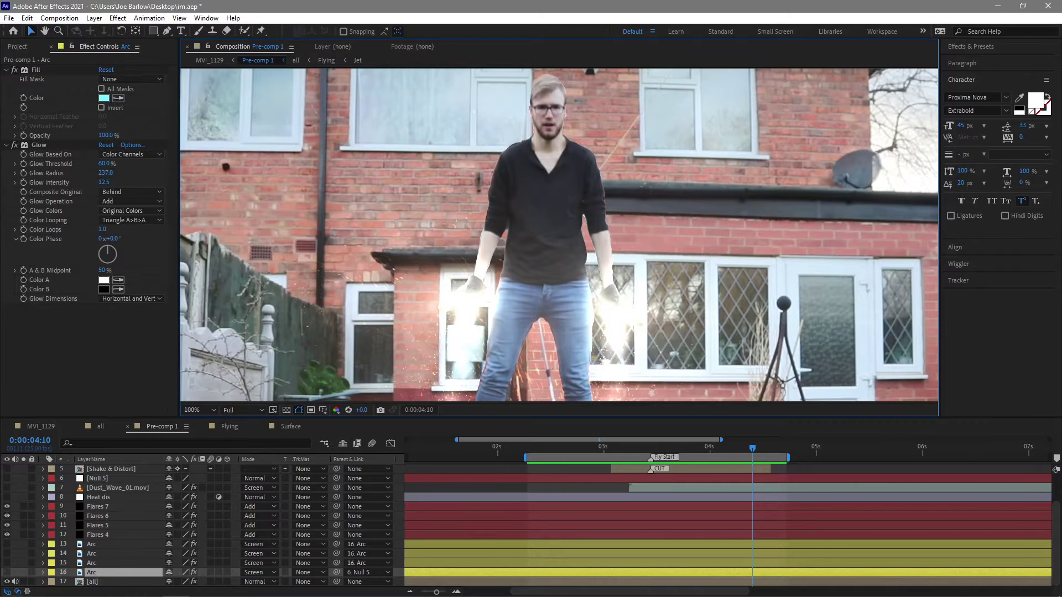
# Enable Arc layers 13–16 and preview the chest glow from 0:00:02:20.
pyautogui.click(7, 575)
pyautogui.hotkey('ctrl', 'shift', 'a')
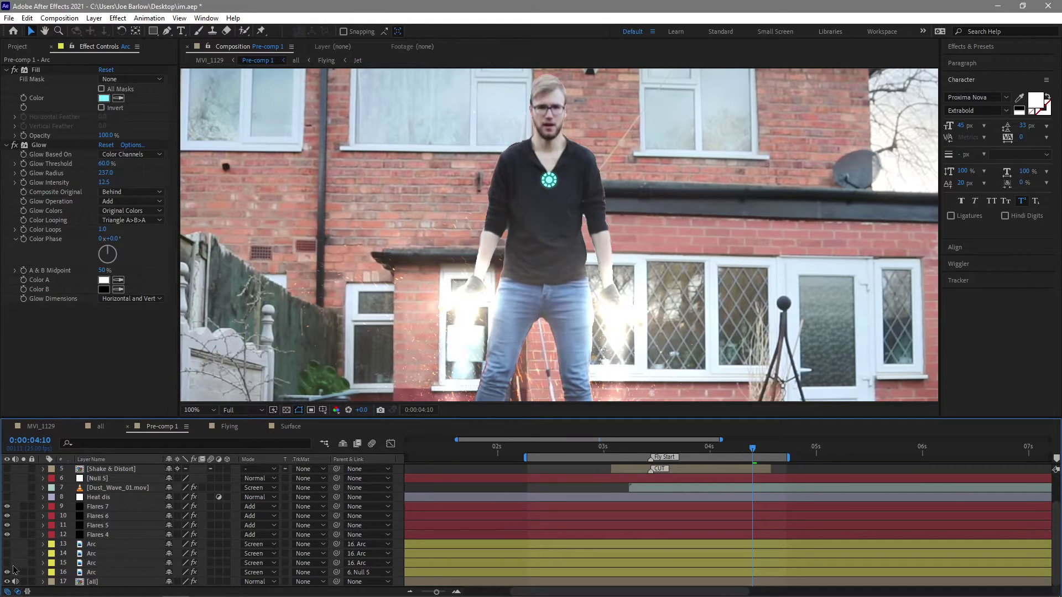
pyautogui.click(92, 563)
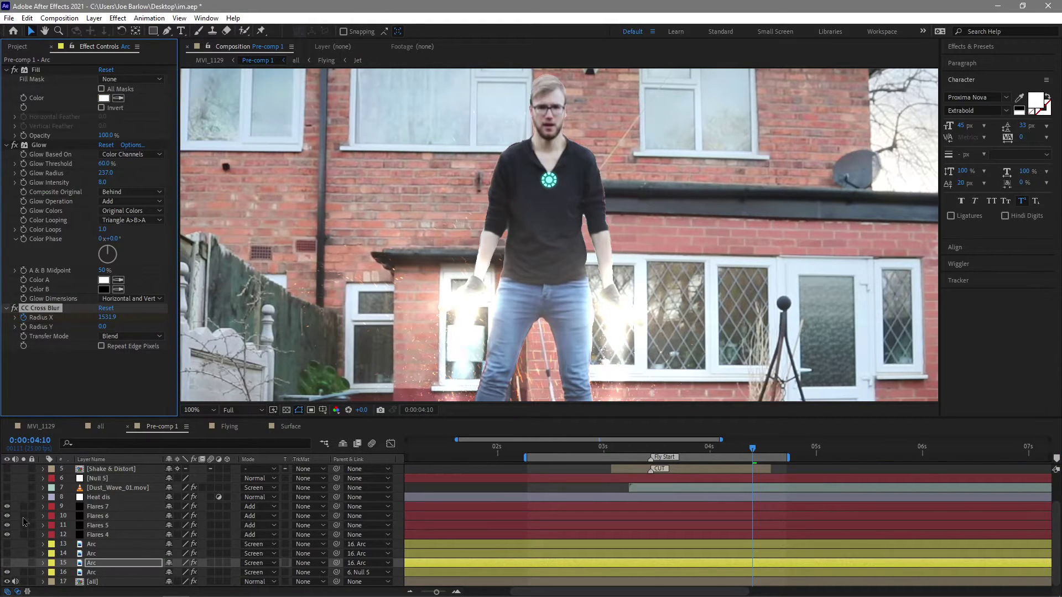
pyautogui.moveTo(4, 567); pyautogui.dragTo(8, 550)
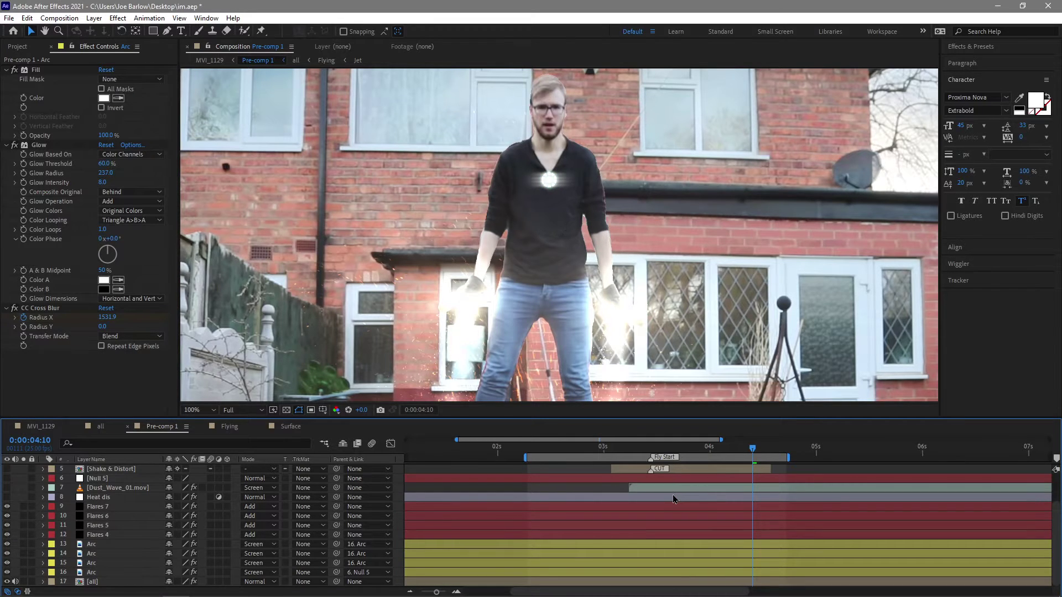
pyautogui.moveTo(650, 451); pyautogui.dragTo(672, 461)
pyautogui.hotkey('shift', '/')
pyautogui.click(578, 453)
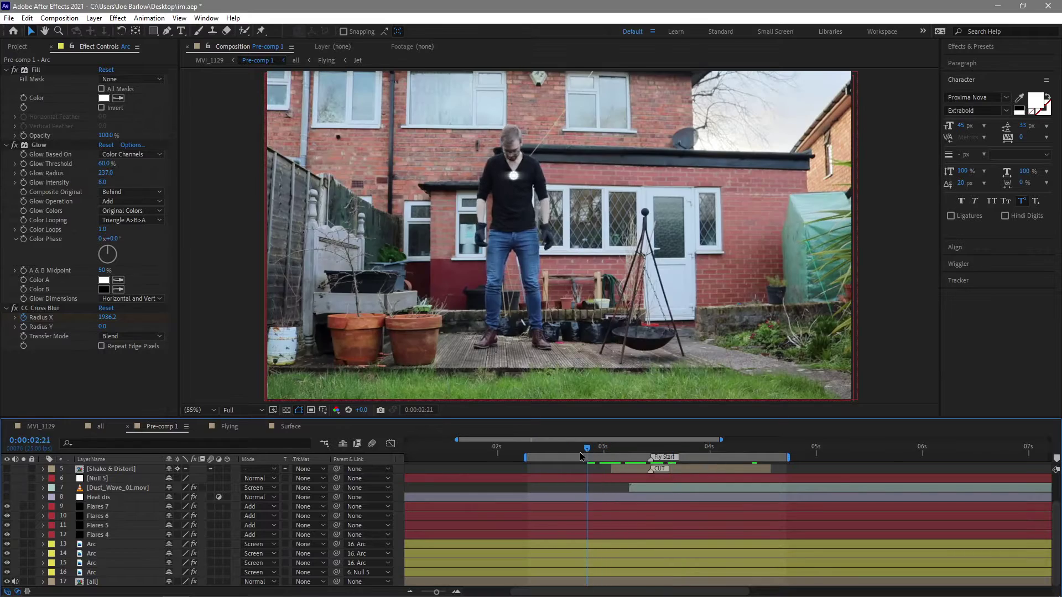
pyautogui.press('space')
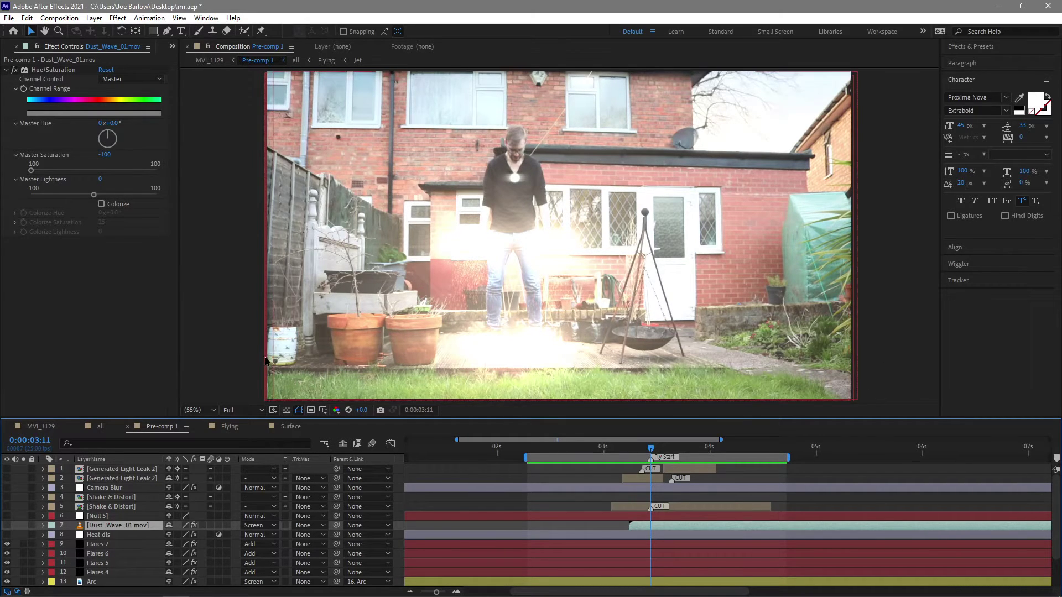
# Show the Dust_Wave_01.mov layer and preview the lift-off, stopping at 0:00:03:05.
pyautogui.click(6, 526)
pyautogui.moveTo(641, 454); pyautogui.dragTo(618, 450)
pyautogui.press('space')
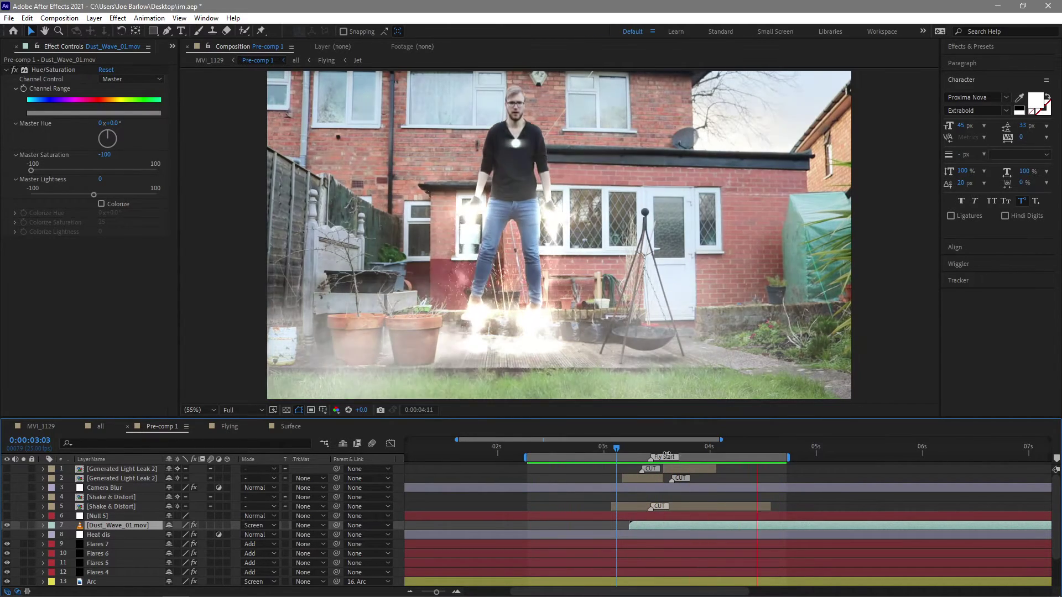
pyautogui.moveTo(617, 448); pyautogui.dragTo(626, 448)
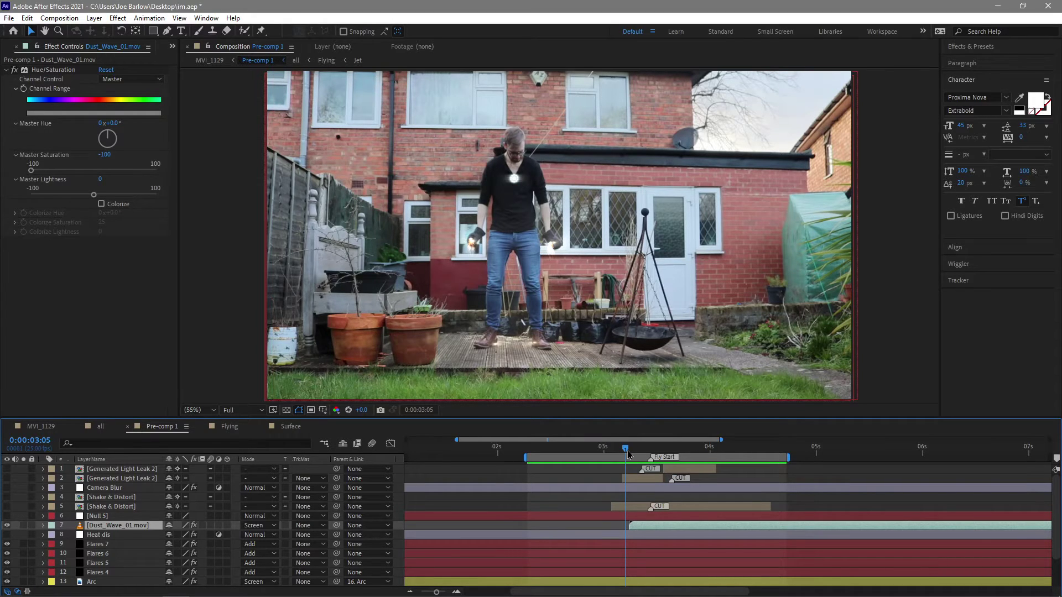
# Step through frames 0:00:03:06–0:00:03:15 to check the dust, then select Heat dis.
pyautogui.press('pagedown')
pyautogui.press('pagedown')
pyautogui.press('pagedown')
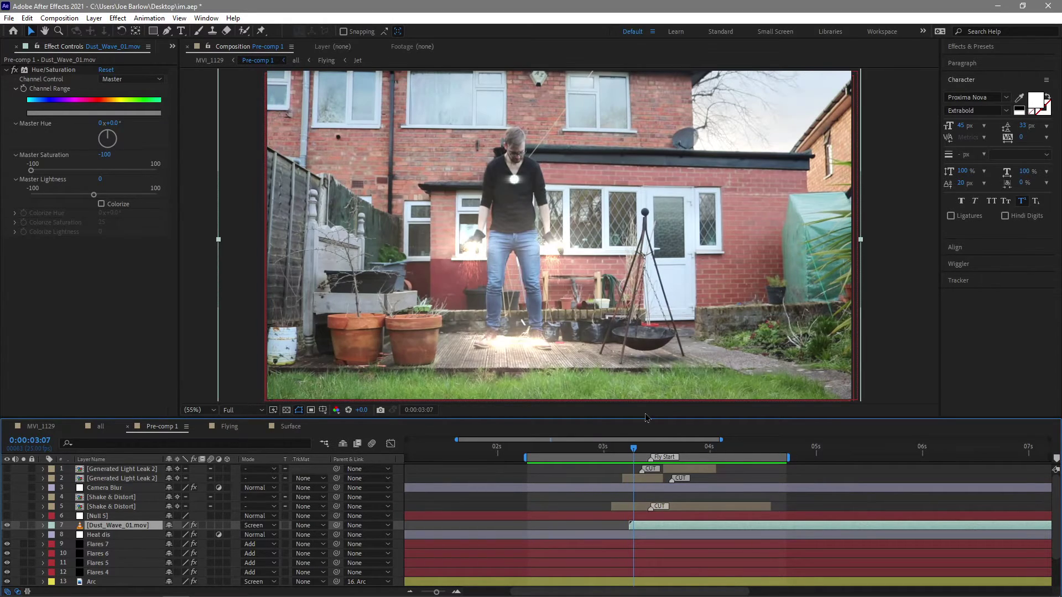
pyautogui.press('pagedown')
pyautogui.press('pagedown')
pyautogui.press('pagedown')
pyautogui.press('pagedown')
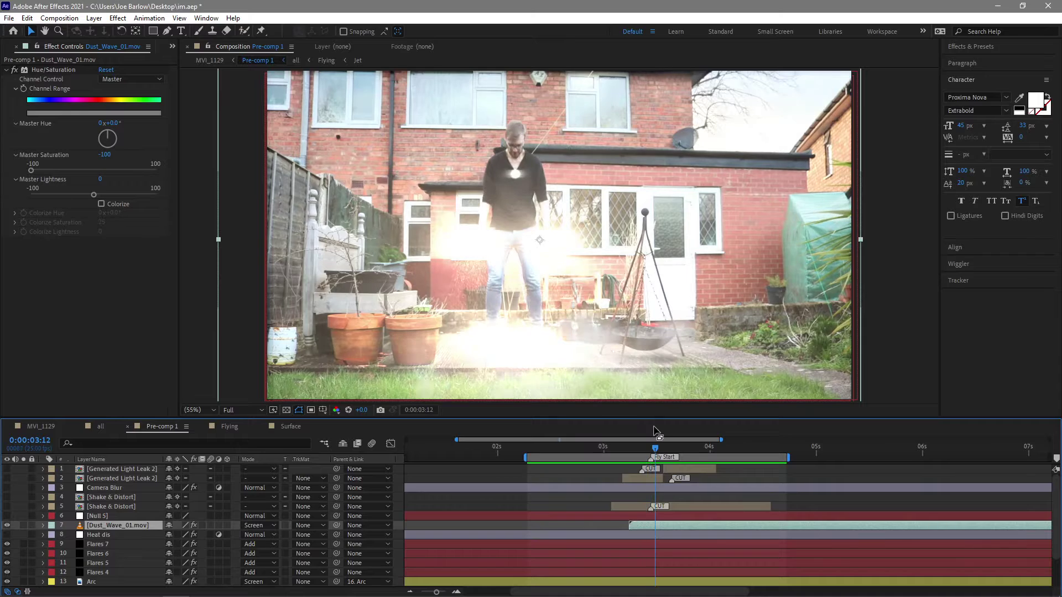
pyautogui.press('pageup')
pyautogui.press('pageup')
pyautogui.press('pageup')
pyautogui.press('pagedown')
pyautogui.press('pagedown')
pyautogui.press('pagedown')
pyautogui.press('pagedown')
pyautogui.press('pagedown')
pyautogui.press('pagedown')
pyautogui.press('pagedown')
pyautogui.press('pagedown')
pyautogui.press('pagedown')
pyautogui.press('pagedown')
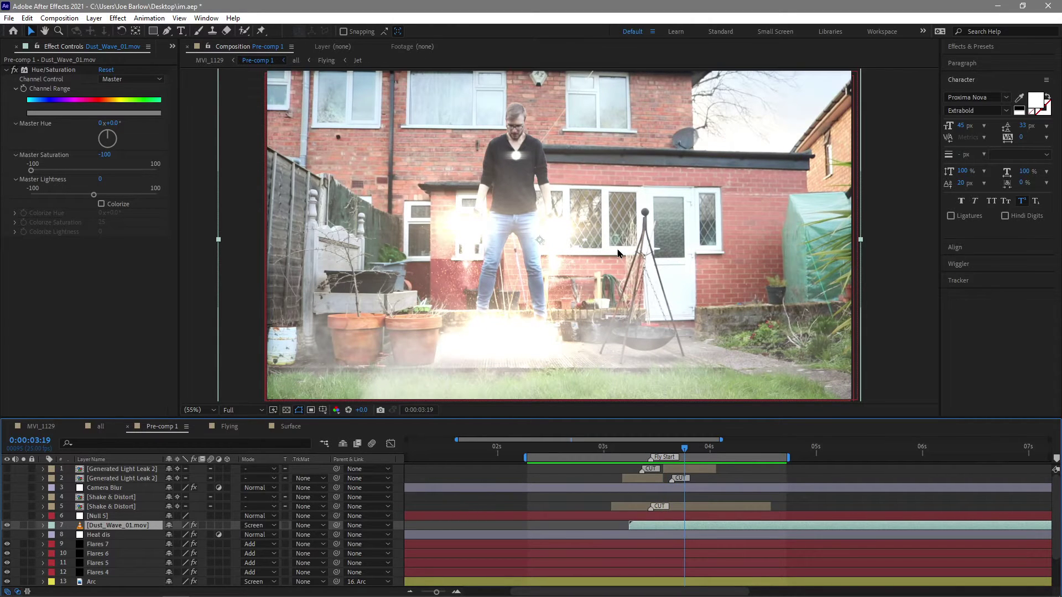
pyautogui.press('pageup')
pyautogui.press('pageup')
pyautogui.press('pageup')
pyautogui.press('pageup')
pyautogui.press('pageup')
pyautogui.press('pageup')
pyautogui.press('pageup')
pyautogui.press('pageup')
pyautogui.press('pageup')
pyautogui.press('pageup')
pyautogui.press('pageup')
pyautogui.press('pageup')
pyautogui.press('pageup')
pyautogui.hotkey('ctrl', 'Down')
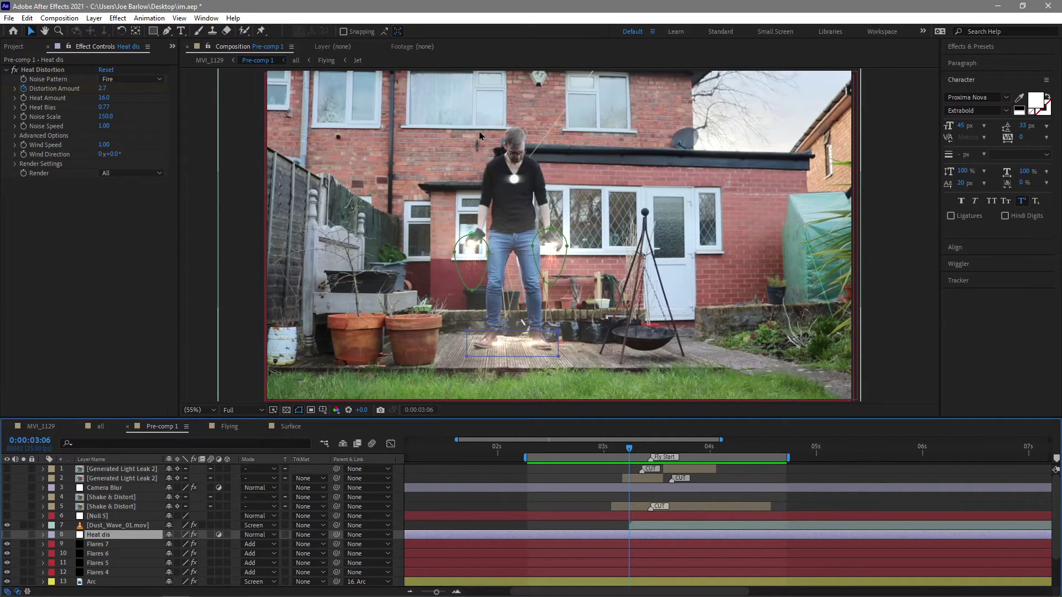
# Enable Heat dis, set the work area to 3s–about 3.9s, and loop-preview it.
pyautogui.click(6, 544)
pyautogui.press('F2')
pyautogui.click(603, 448)
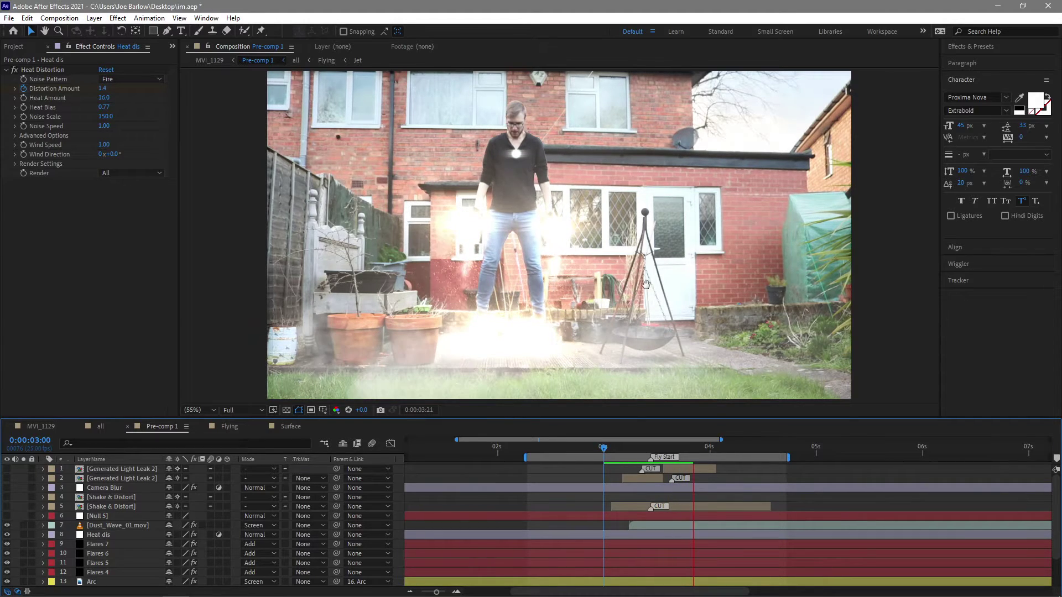
pyautogui.press('space')
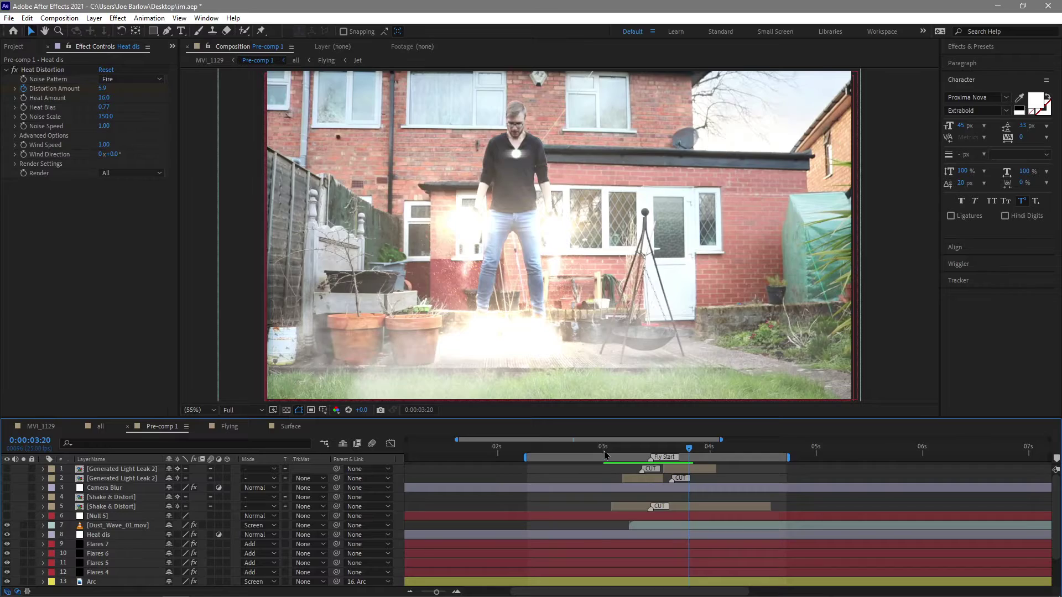
pyautogui.moveTo(525, 457); pyautogui.dragTo(603, 457)
pyautogui.moveTo(788, 456); pyautogui.dragTo(694, 457)
pyautogui.press('space')
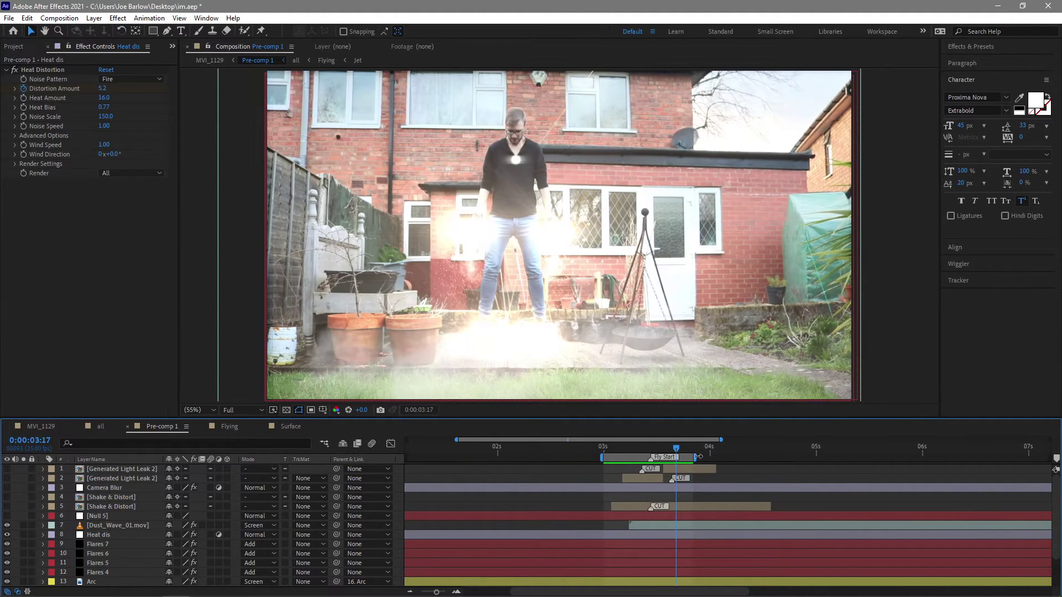
# Return to the MVI_1129 composition and preview the hover from 03:05.
pyautogui.hotkey('shift', 'Escape')
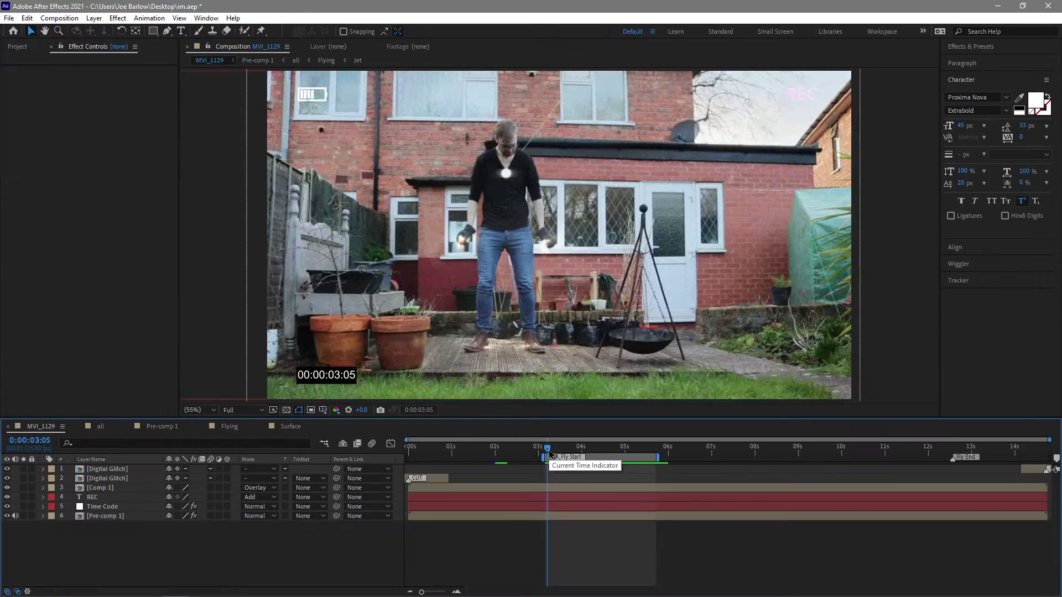
pyautogui.press('space')
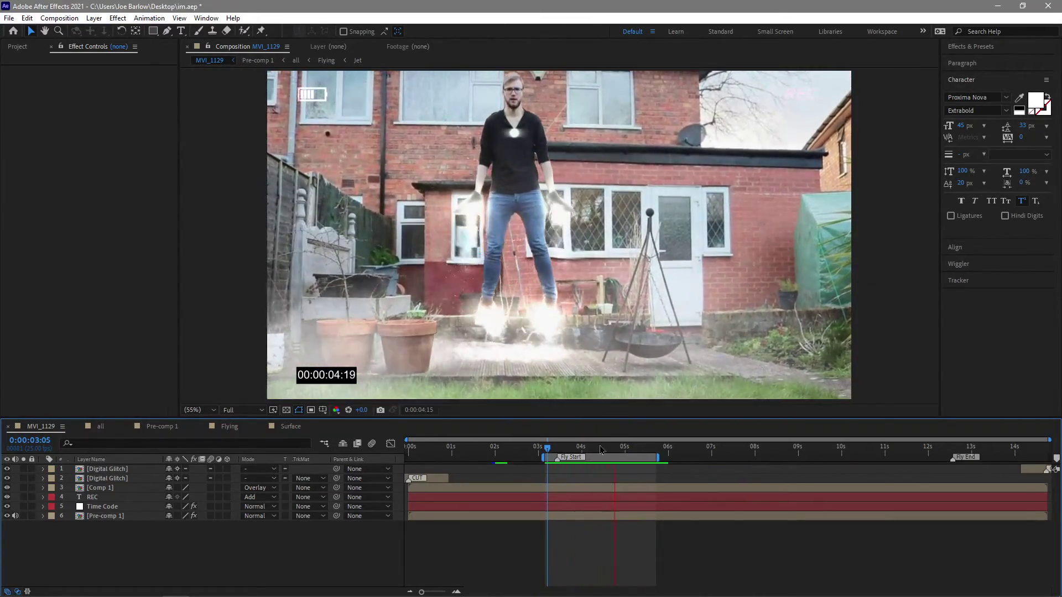
pyautogui.click(570, 455)
pyautogui.moveTo(570, 455); pyautogui.dragTo(631, 451)
pyautogui.press('space')
# Scrub to the man's jump near 04:05 and preview the finished shot from 04:07.
pyautogui.moveTo(550, 450)
pyautogui.mouseDown()
pyautogui.moveTo(575, 451)
pyautogui.moveTo(562, 452)
pyautogui.mouseUp()
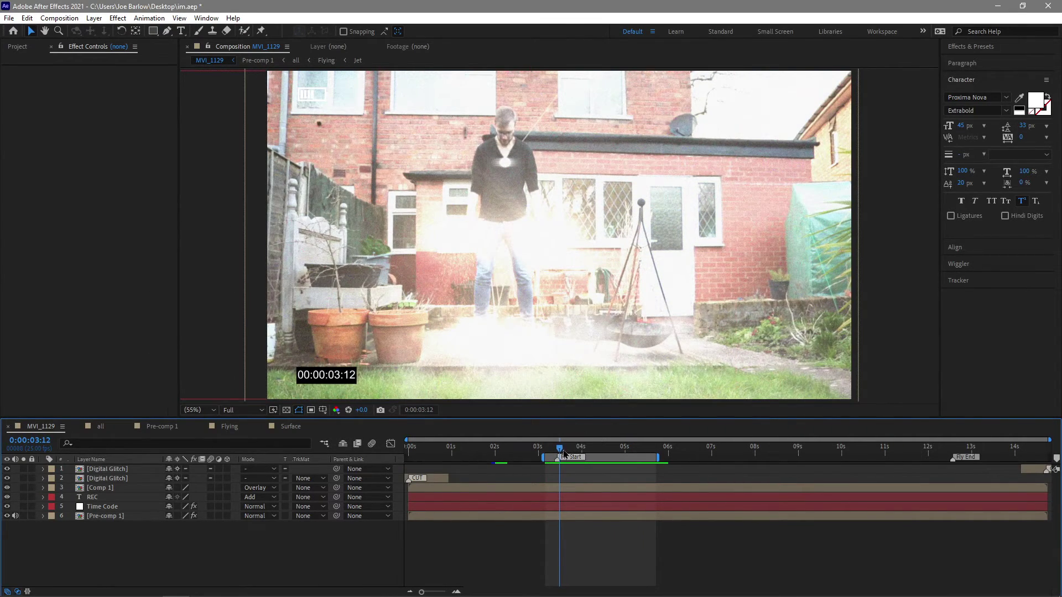
pyautogui.click(564, 453)
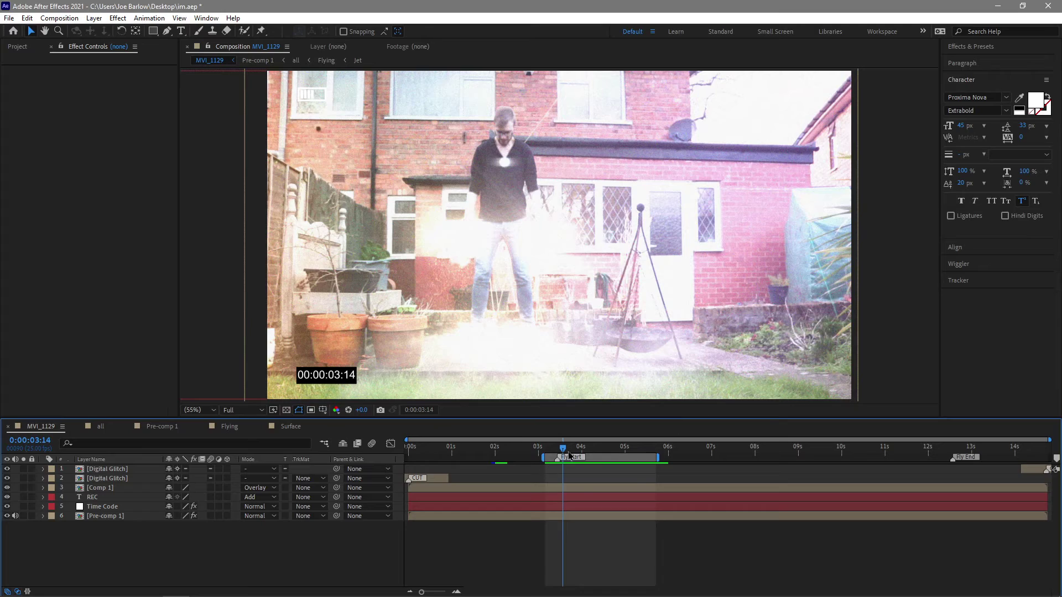
pyautogui.moveTo(569, 453); pyautogui.dragTo(596, 456)
pyautogui.press('space')
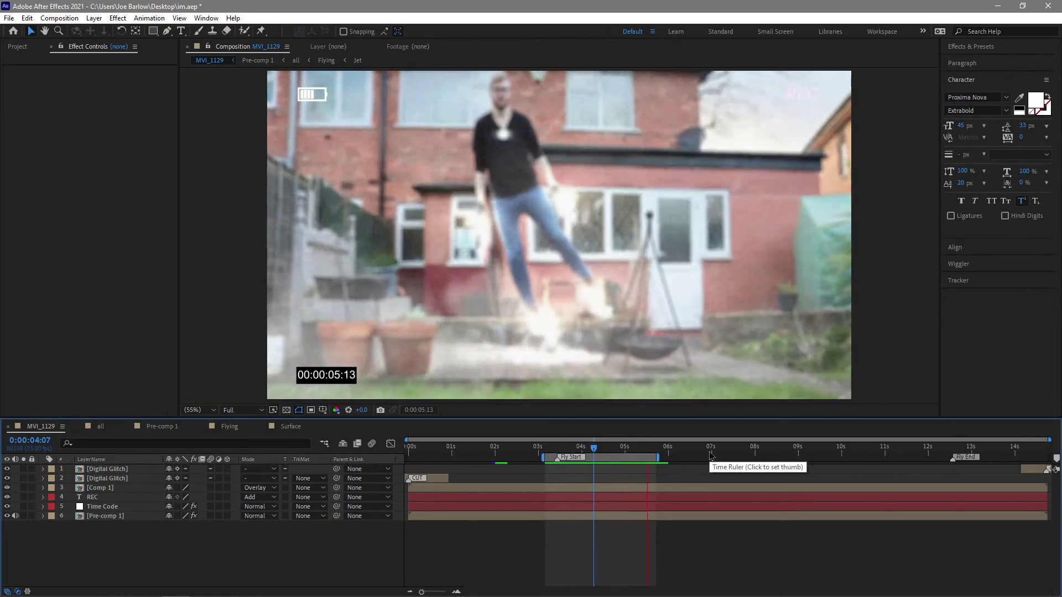